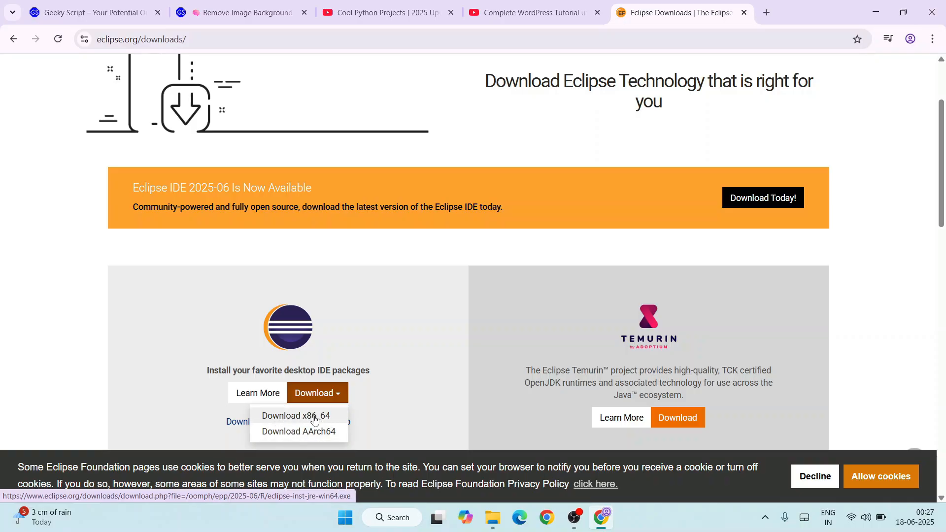
- Start downloading the x86_64 Eclipse installer eclipse-inst-jre-win64.exe from the Eclipse site and cancel the running download
click(310, 416)
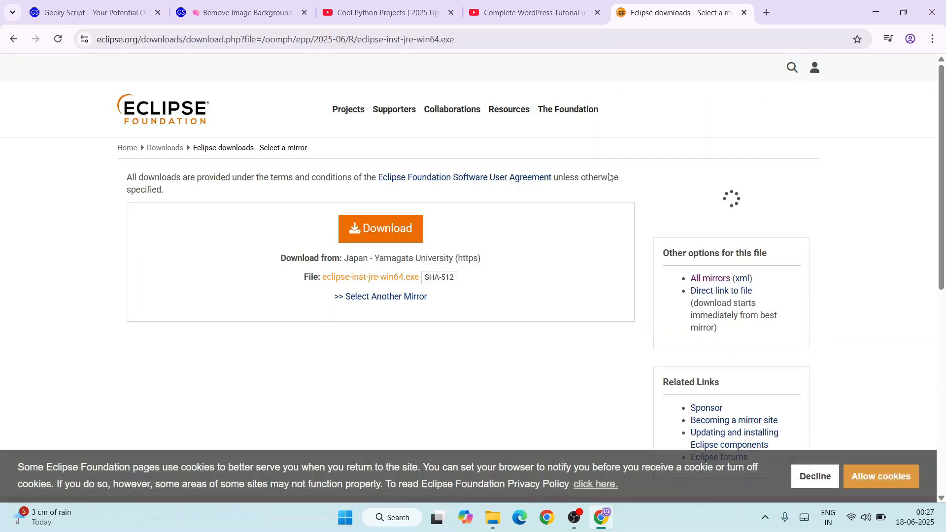
click(475, 34)
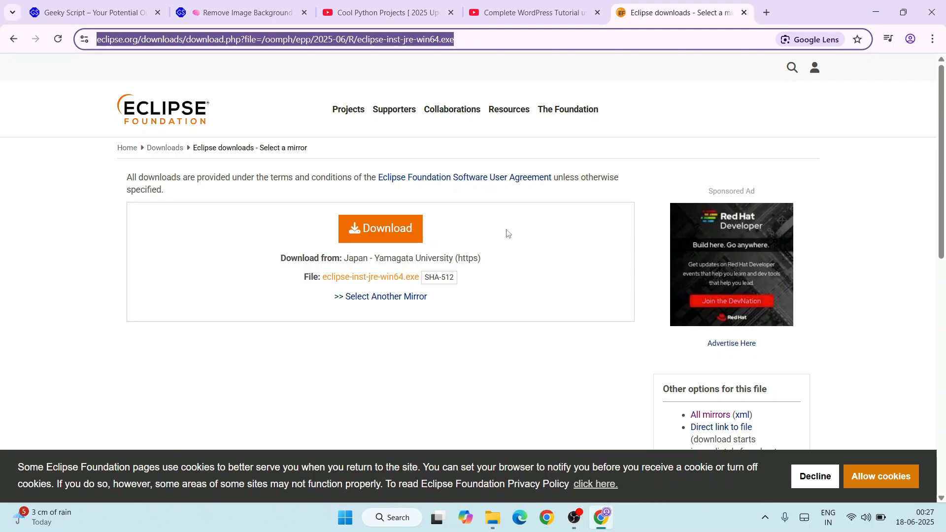
click(387, 240)
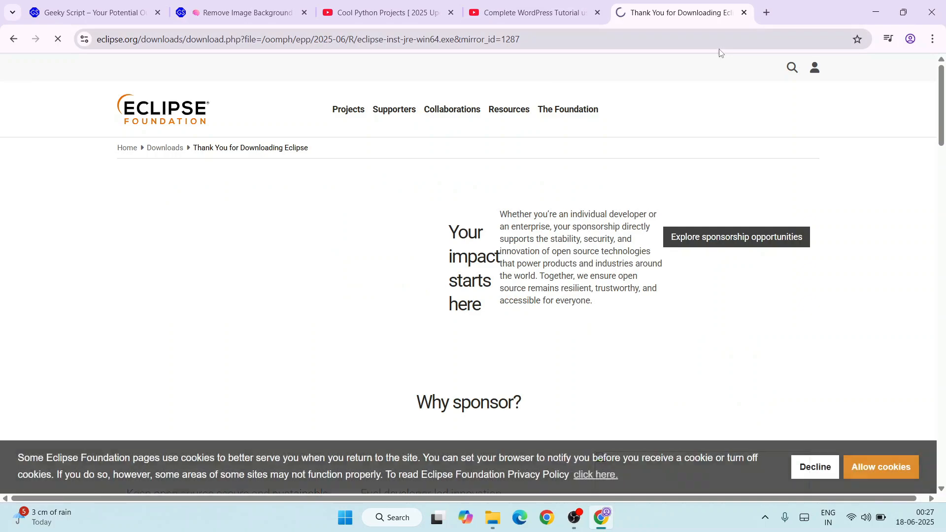
click(868, 39)
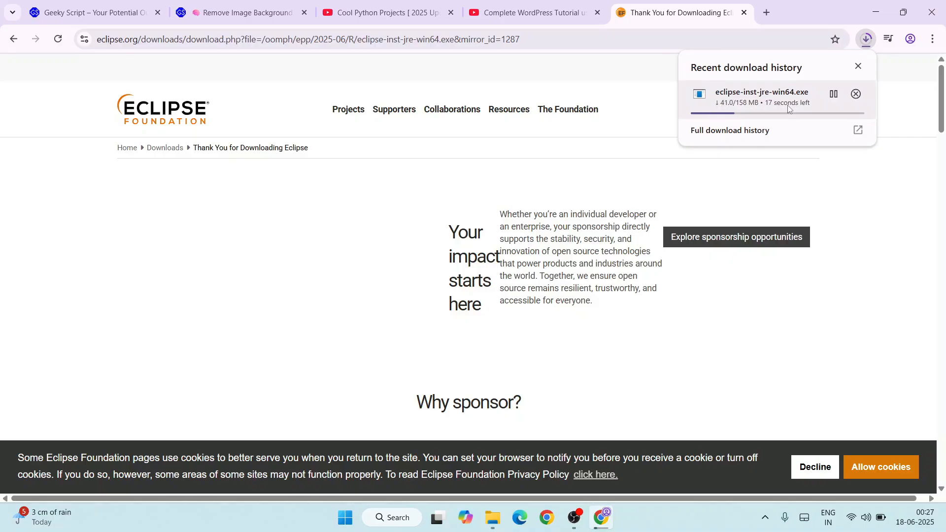
click(857, 94)
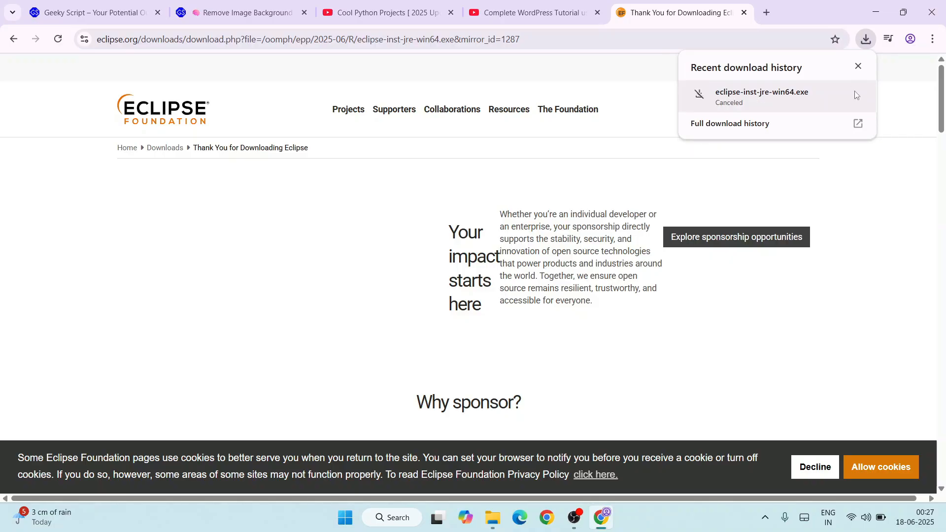
- Switch to File Explorer and run the eclipse-inst-jre-win64.exe installer from the Downloads files folder
click(874, 11)
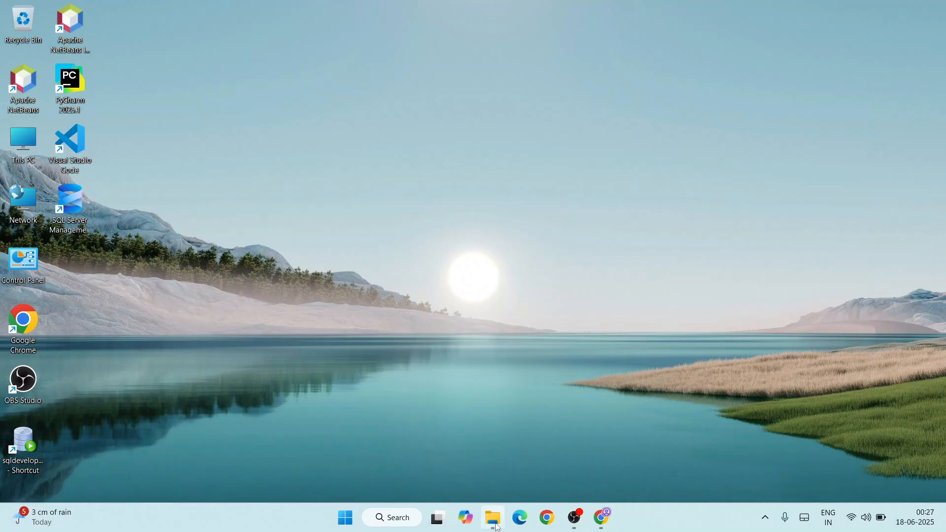
click(494, 519)
click(121, 119)
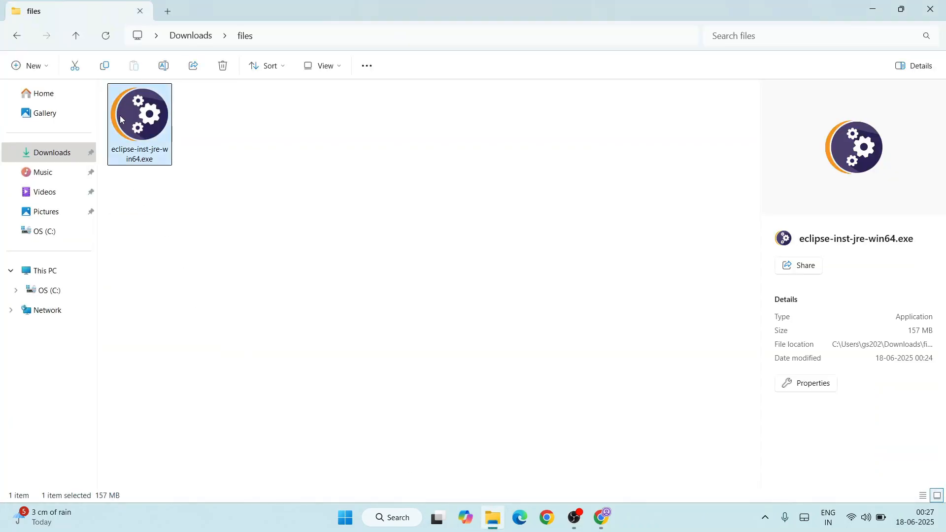
double_click(131, 123)
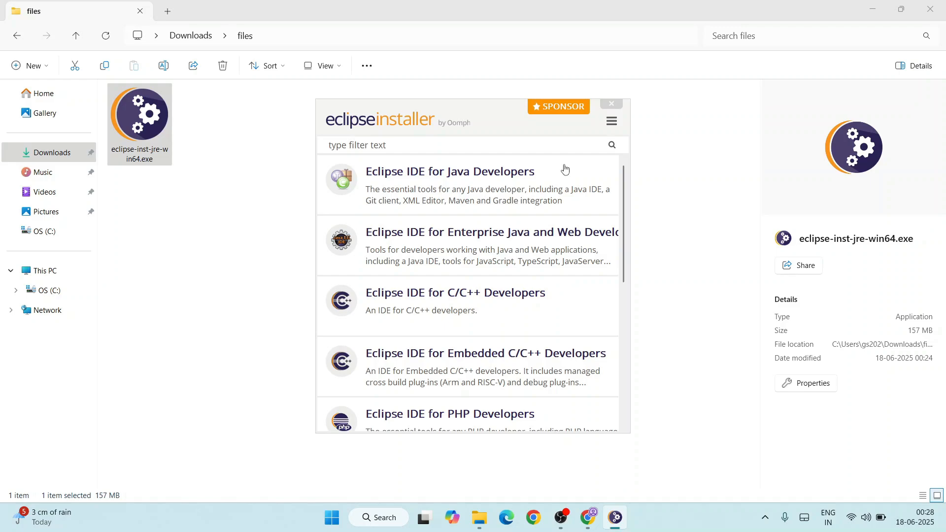
- Install Eclipse IDE for Java Developers with JRE 23.0.2 as the Java VM, keeping the proposed installation folder
click(496, 182)
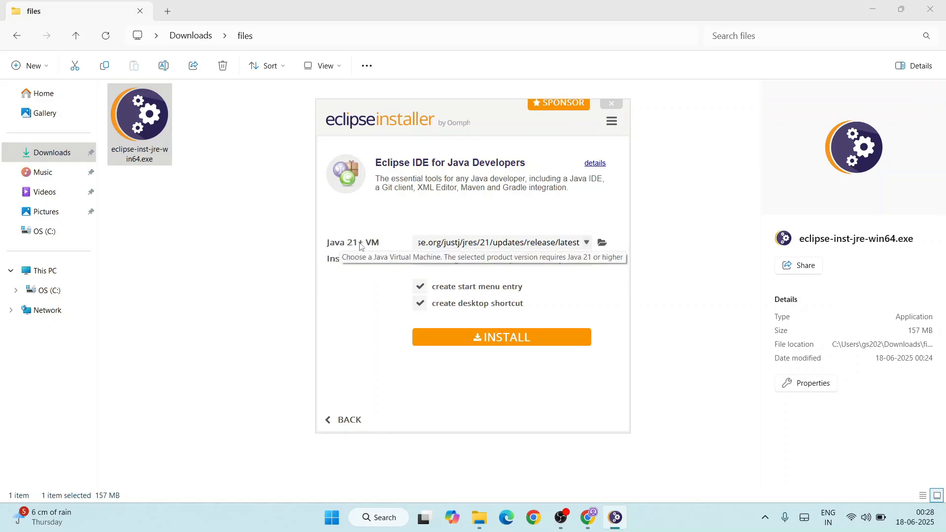
click(586, 244)
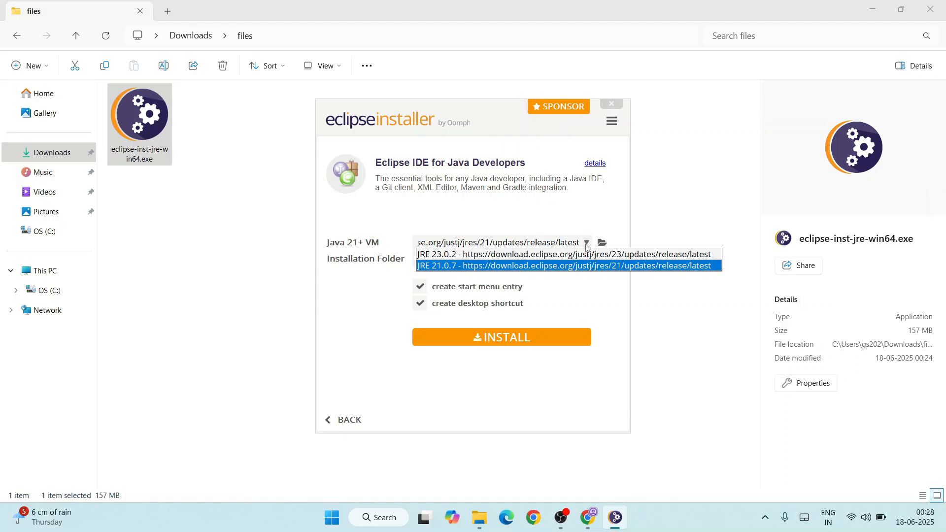
click(442, 256)
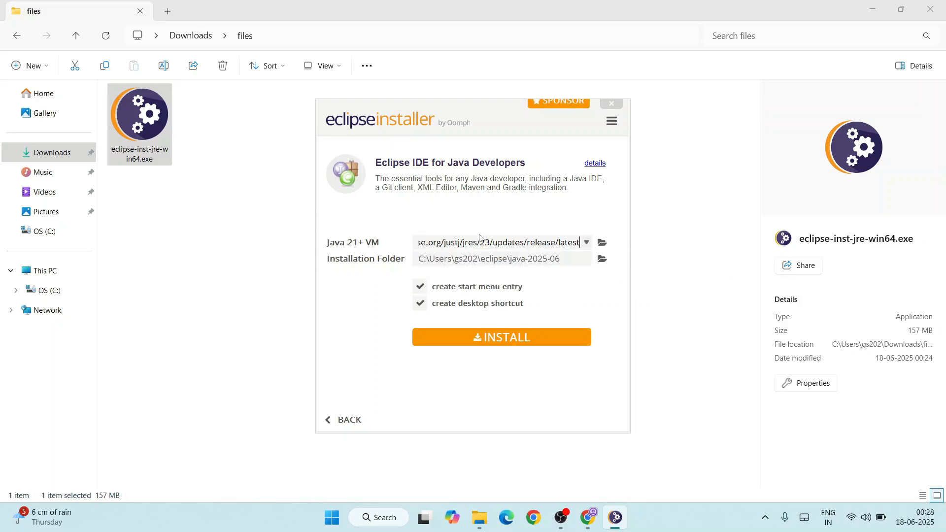
click(502, 335)
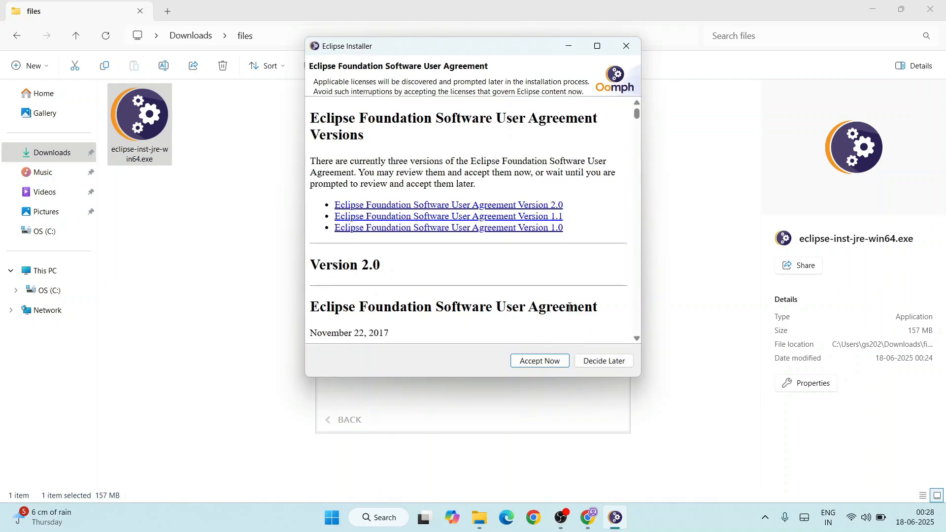
- Accept the Eclipse Foundation Software User Agreement and launch the IDE once the installation completes
drag(382, 48, 413, 45)
scroll(517, 136, down, 15)
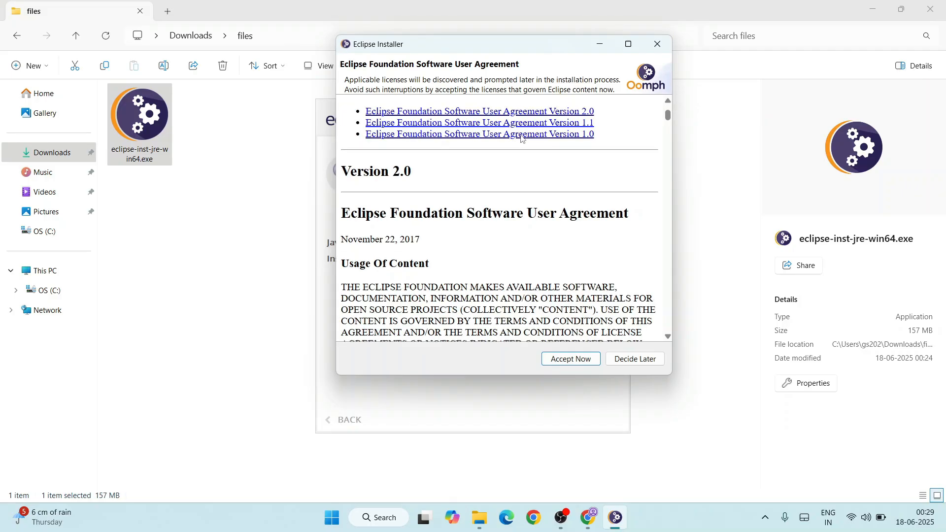
scroll(594, 251, down, 10)
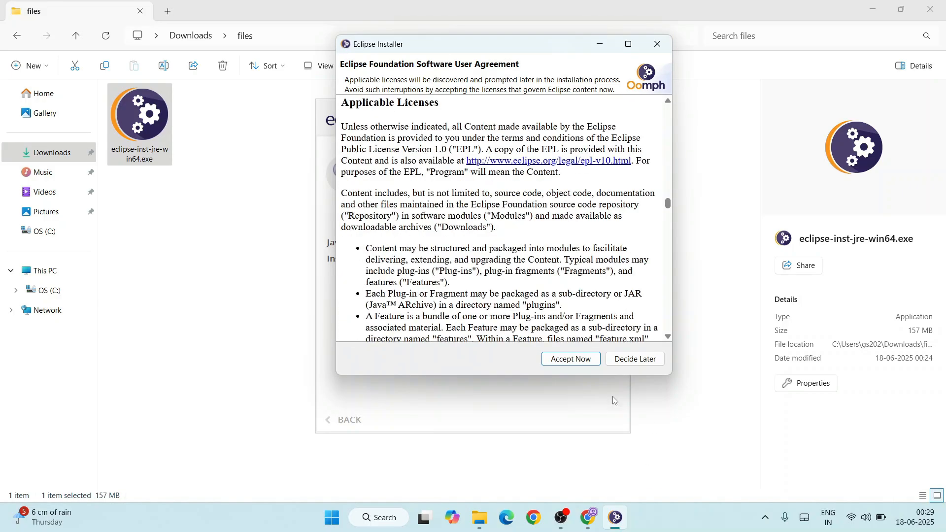
click(572, 359)
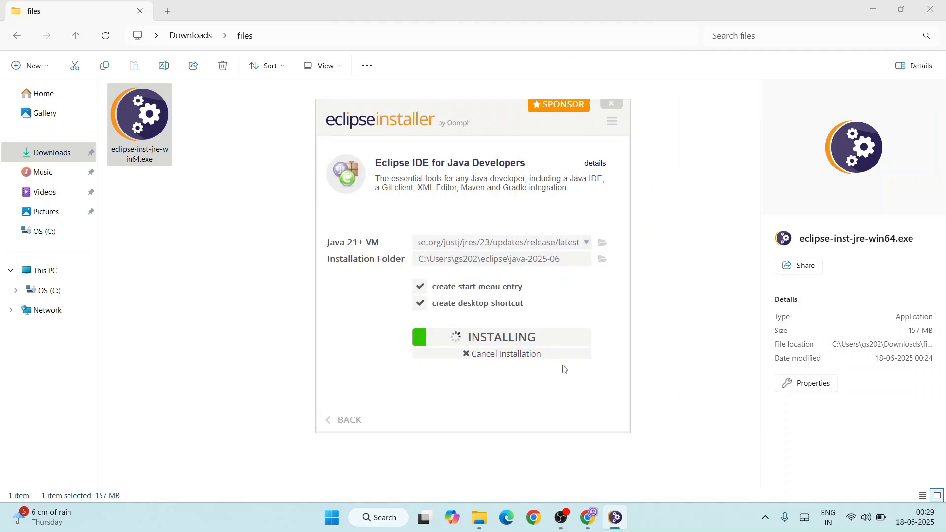
click(873, 8)
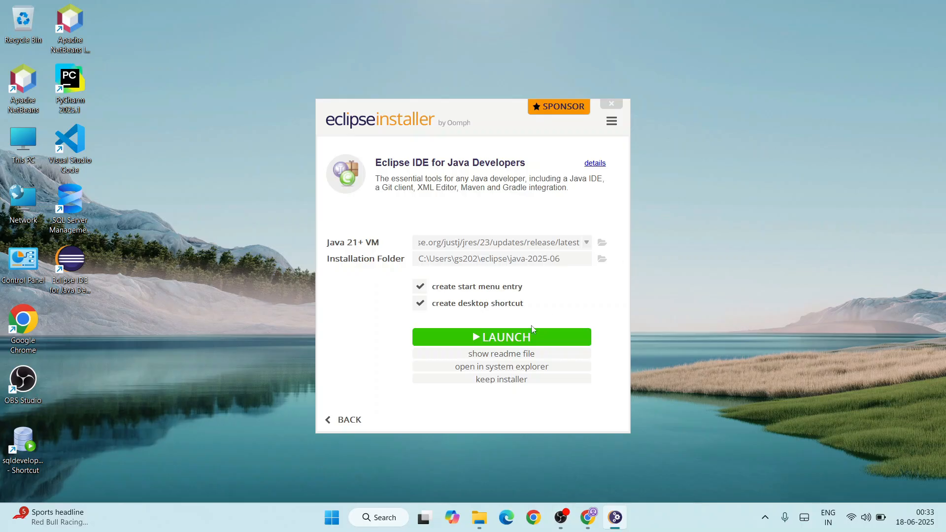
click(502, 338)
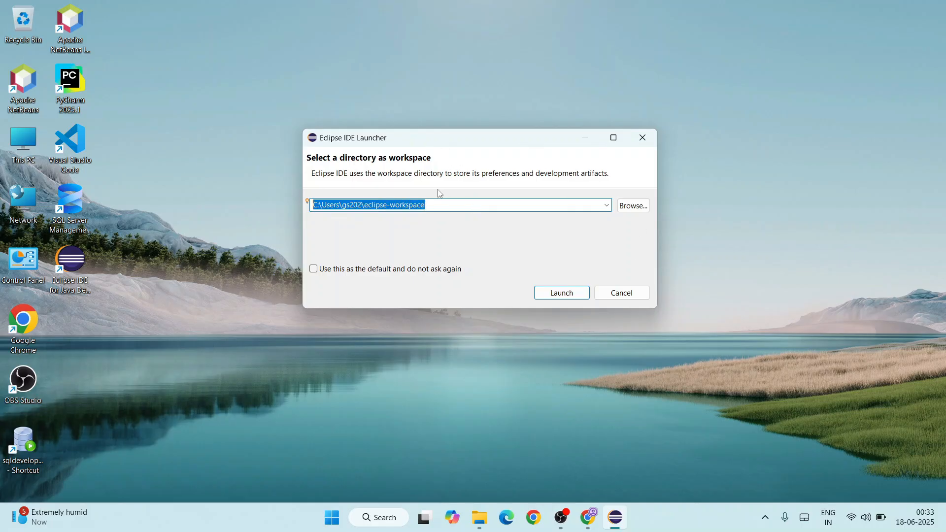
click(427, 205)
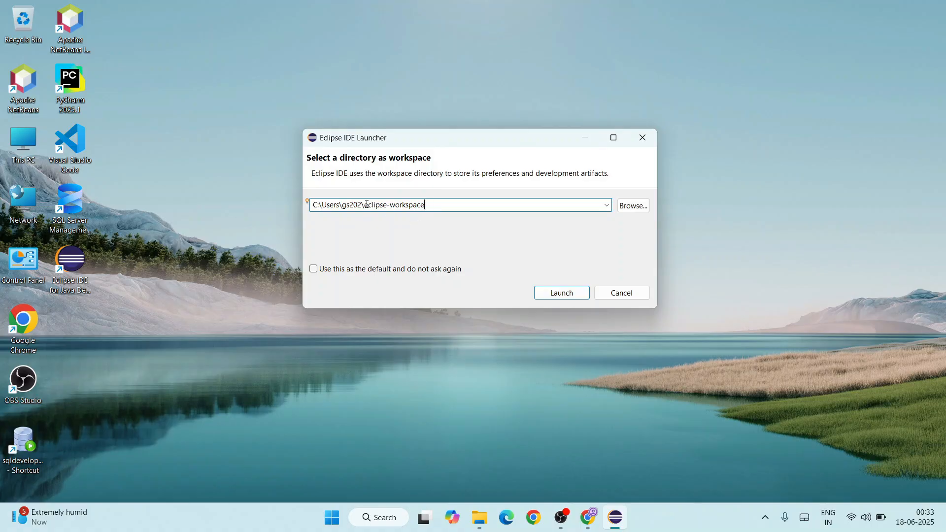
drag(370, 205, 452, 194)
click(446, 207)
click(638, 209)
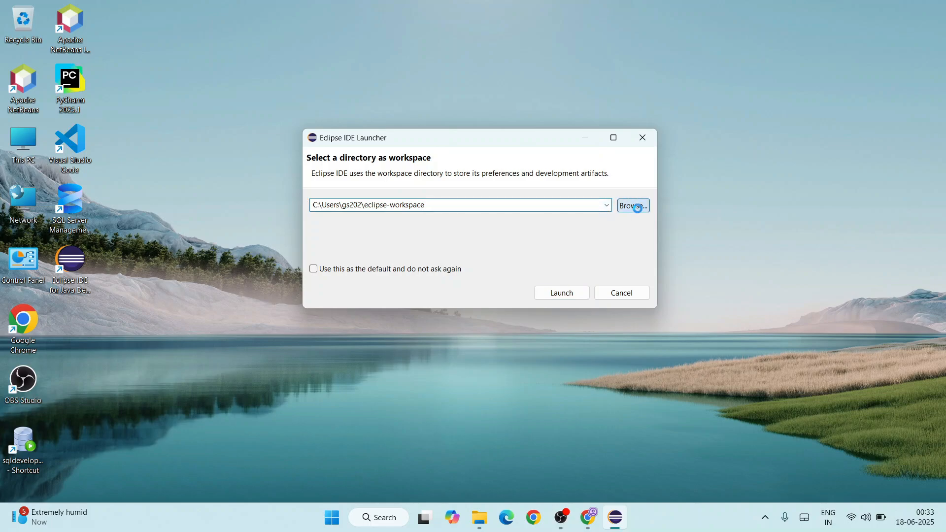
drag(469, 156, 537, 110)
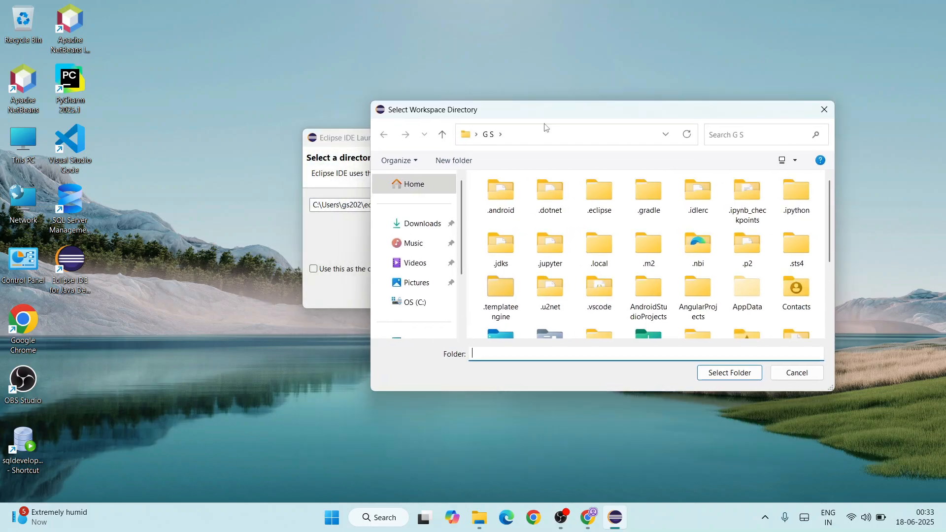
click(795, 377)
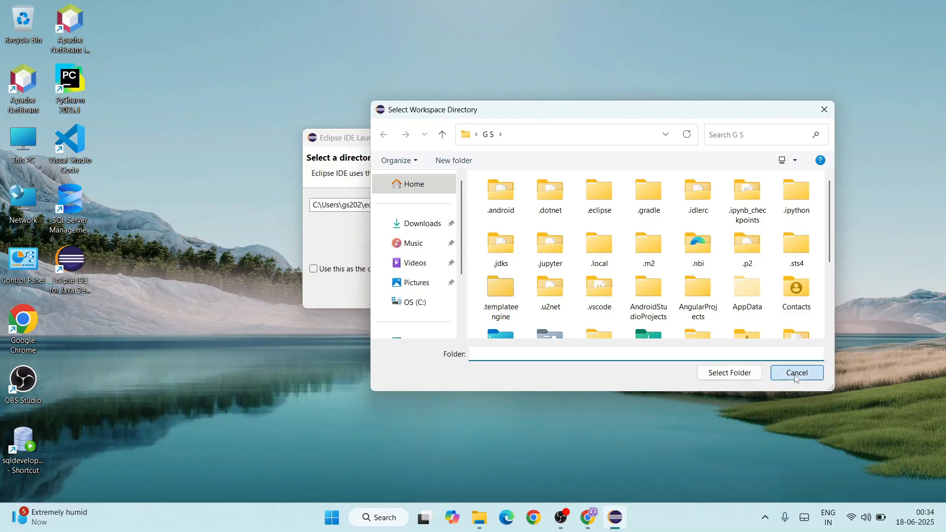
- Set the proposed eclipse-workspace folder as the default workspace without further asking, and launch the IDE in a maximized window
click(397, 202)
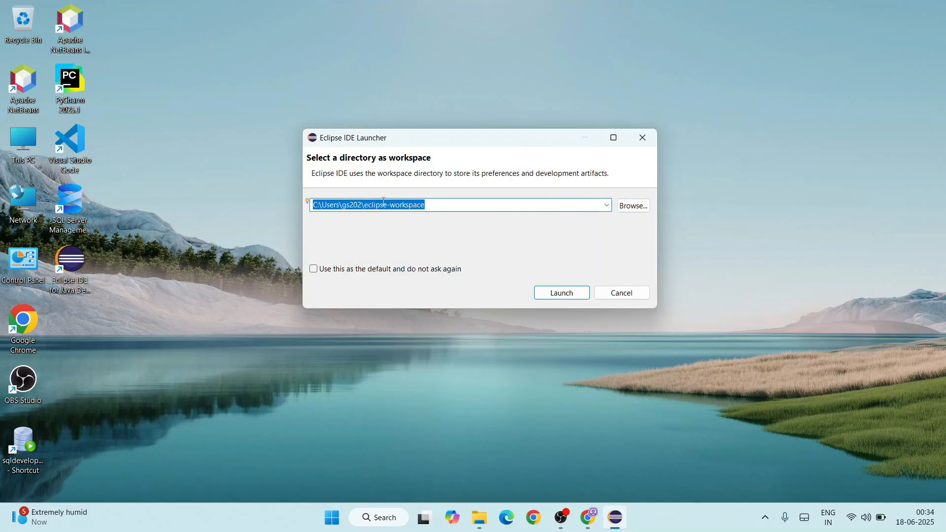
click(367, 270)
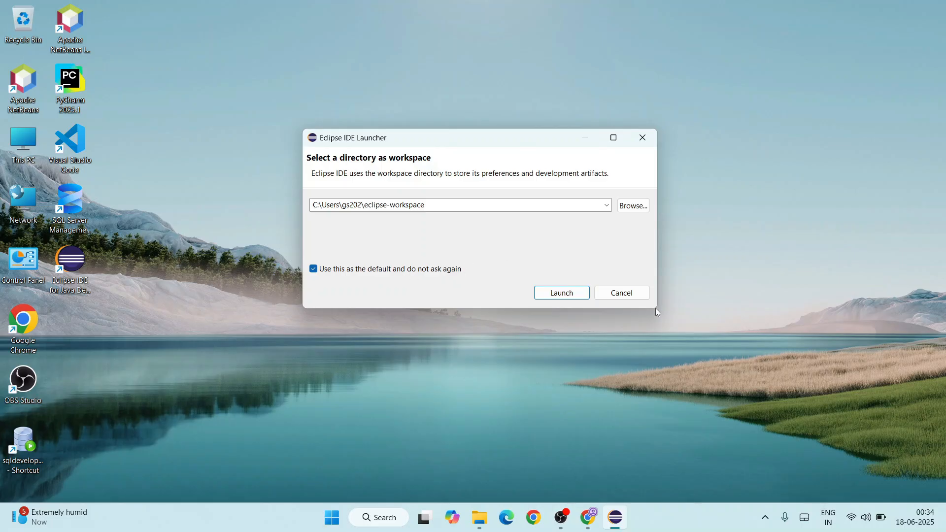
click(567, 293)
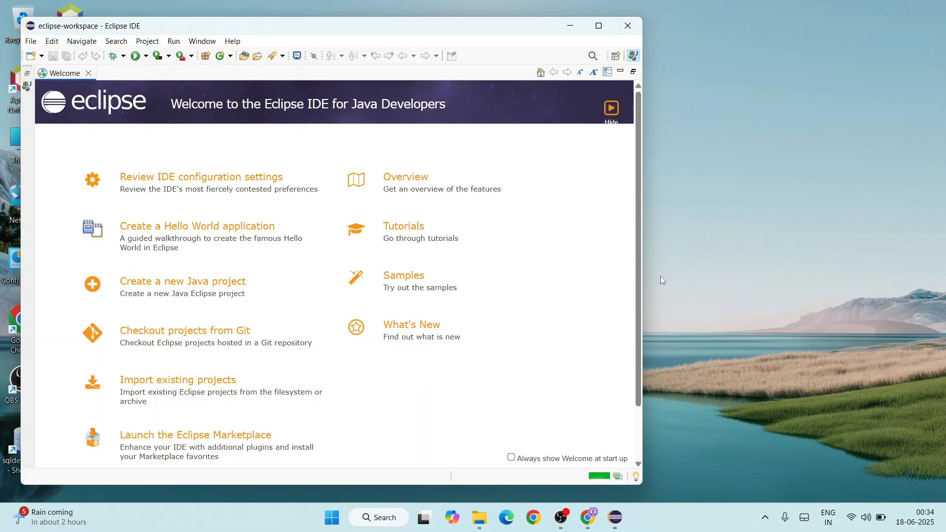
click(598, 26)
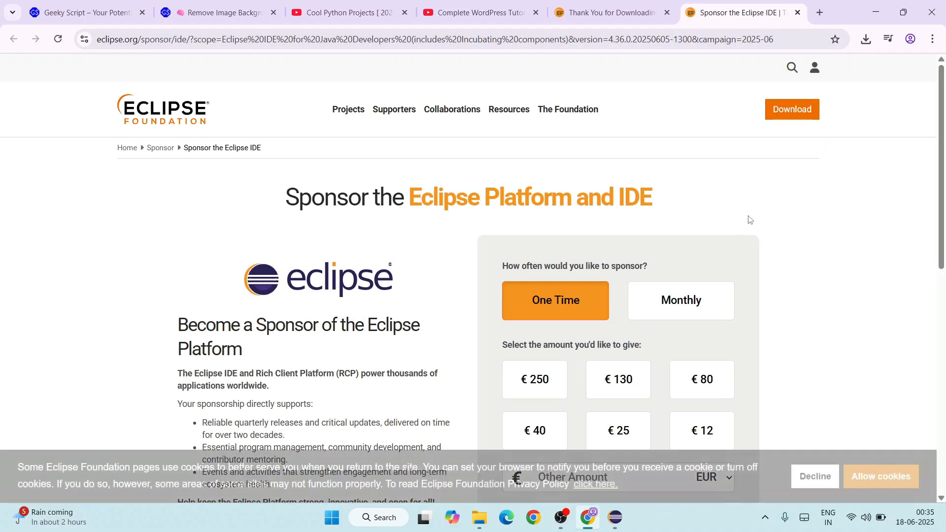
scroll(752, 148, down, 4)
scroll(622, 105, down, 3)
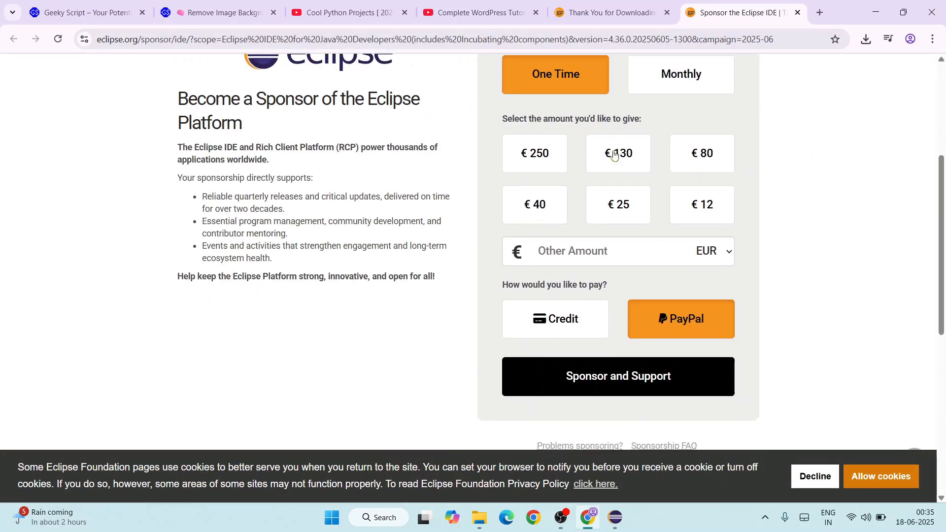
scroll(712, 212, up, 6)
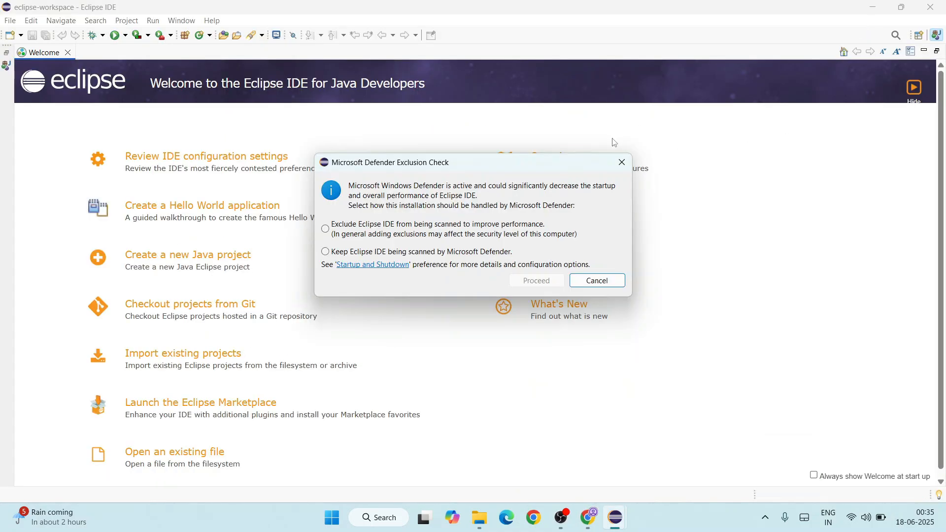
- Exclude Eclipse IDE from Microsoft Defender scanning and close the Welcome page
click(326, 231)
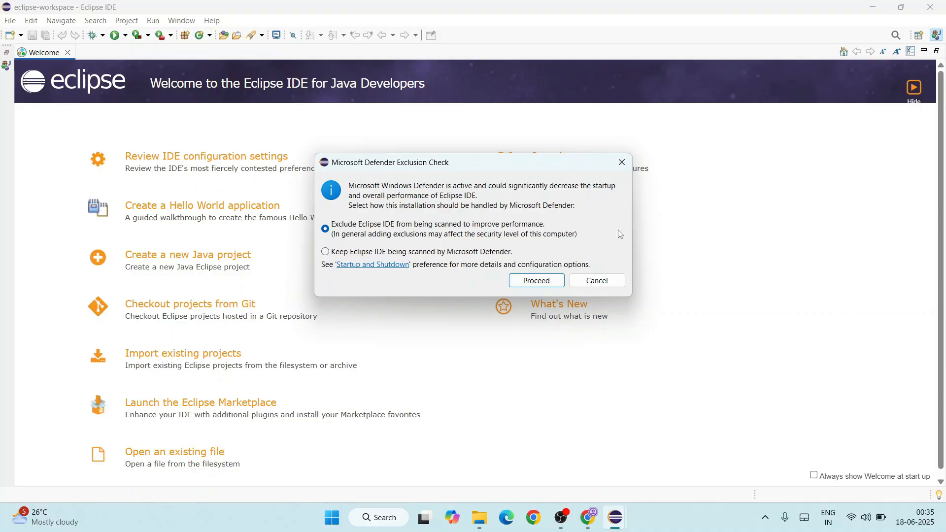
click(537, 281)
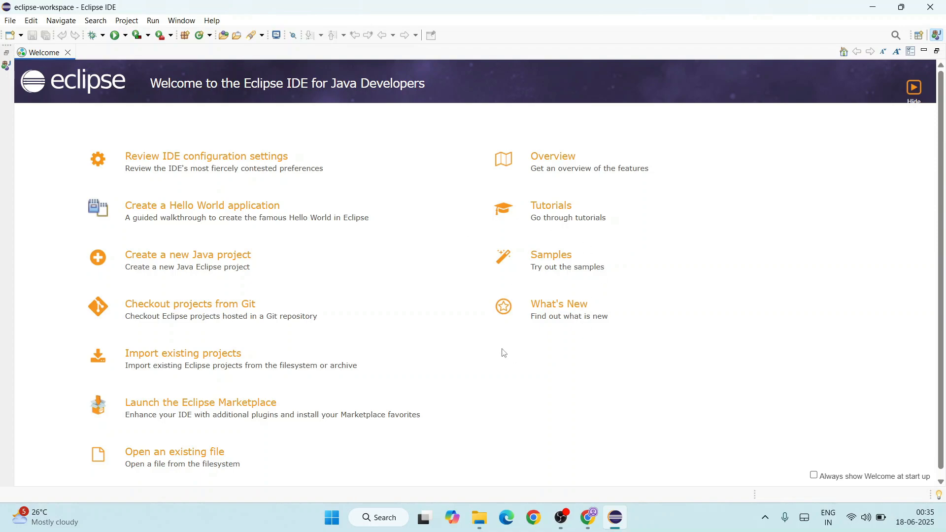
click(68, 53)
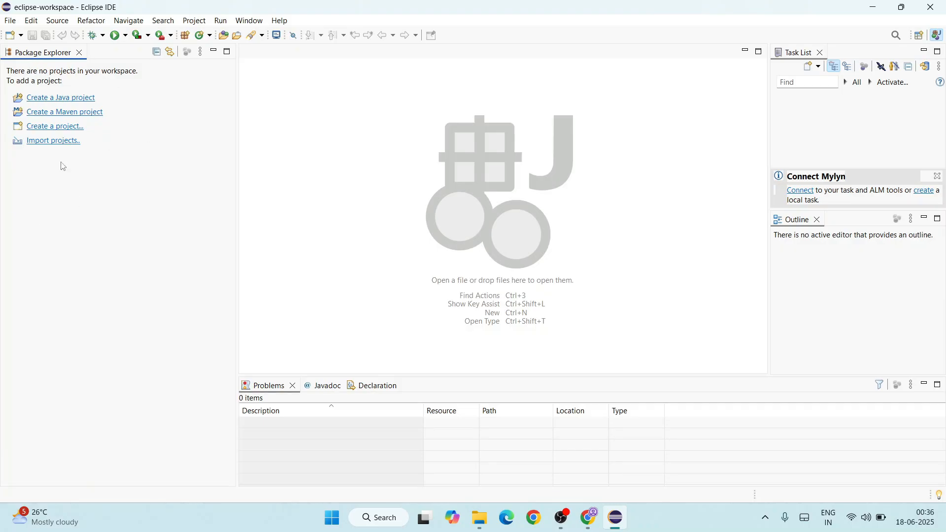
- Start a new Java project named JavaPractice in the default workspace location
click(50, 98)
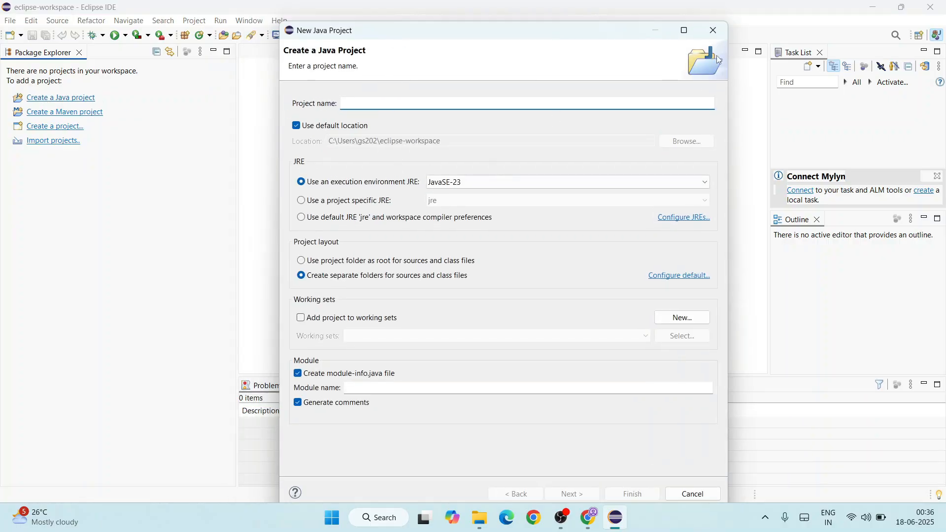
click(714, 30)
click(10, 22)
mouse_move(36, 39)
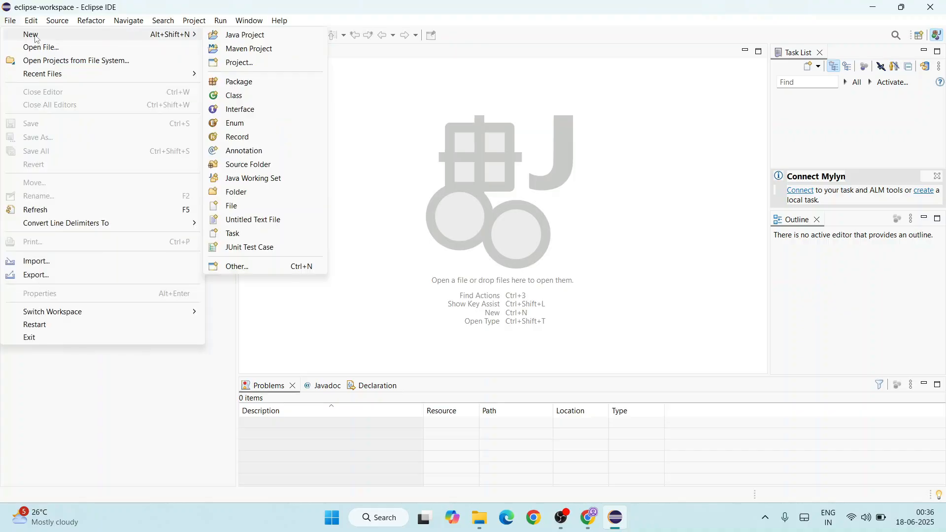
click(259, 39)
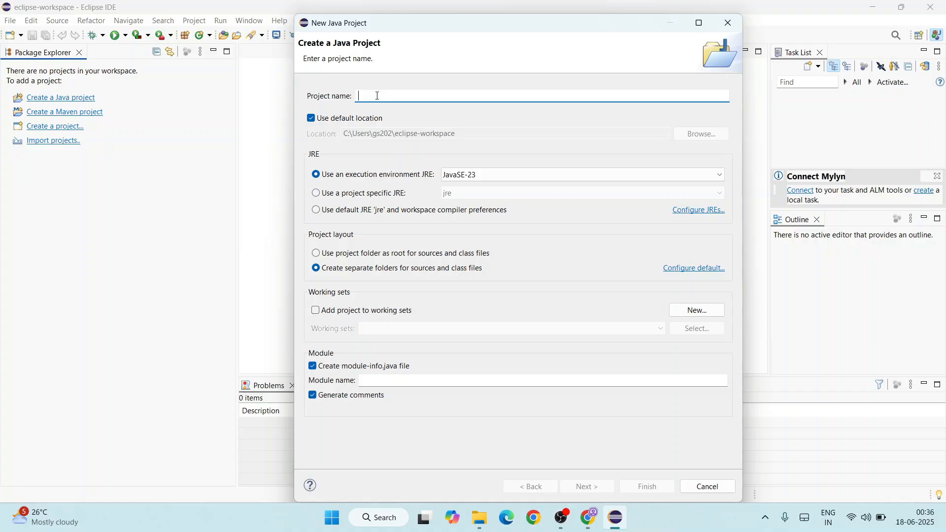
text(Java)
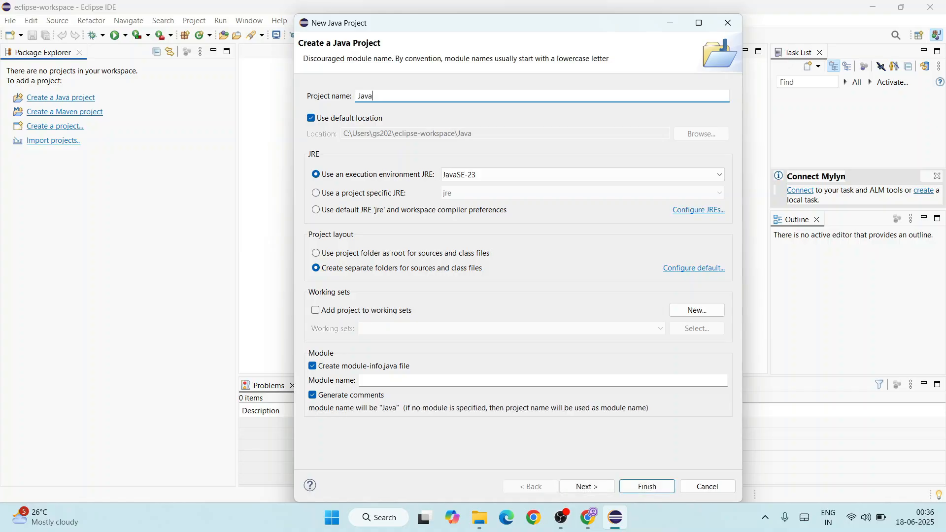
text(Practice)
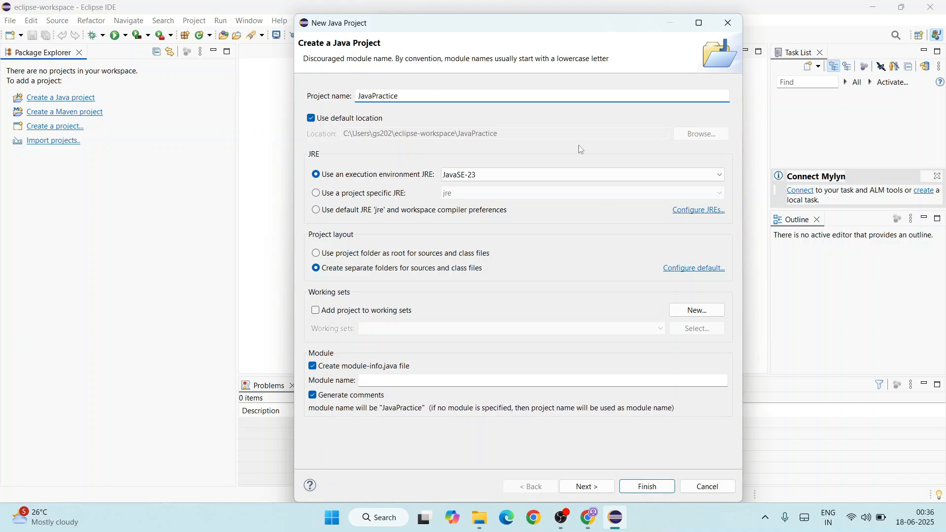
- Keep JavaSE-23 as the execution environment, leave out the module-info.java file, and create the project
click(498, 175)
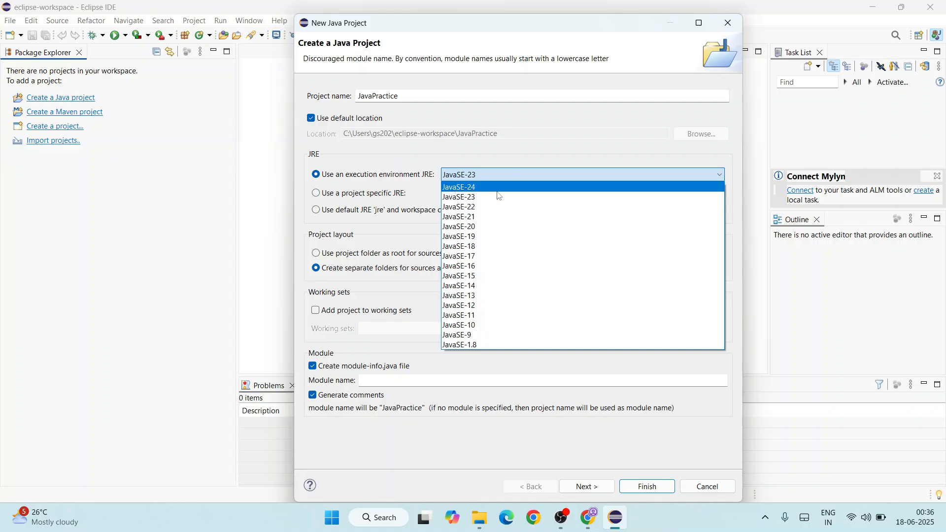
click(523, 162)
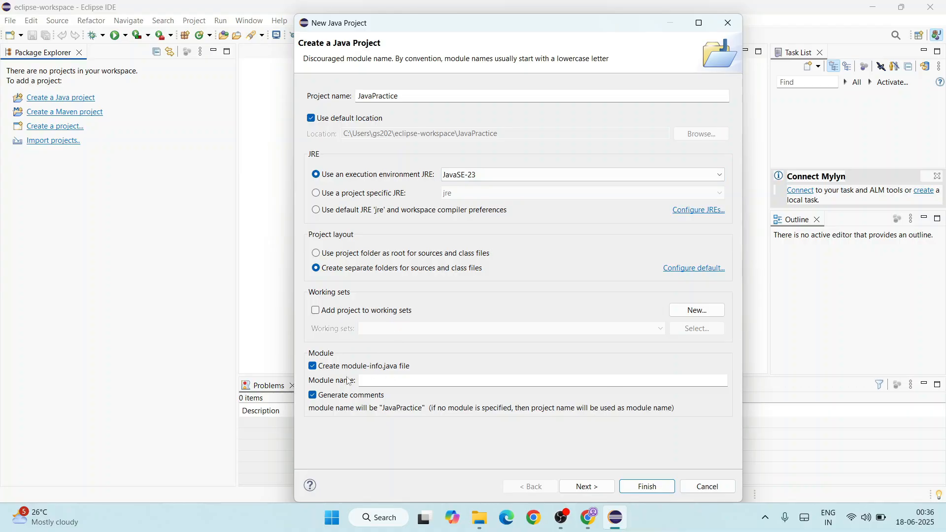
click(327, 367)
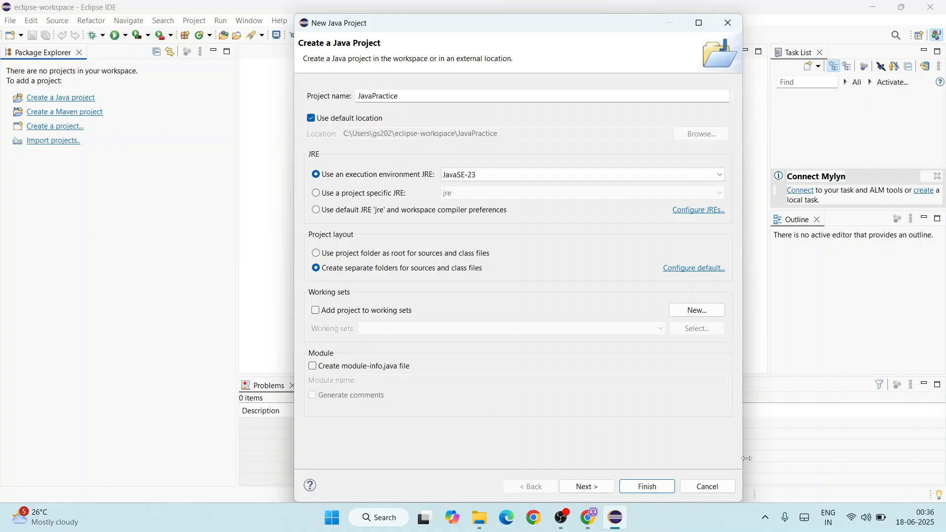
click(647, 487)
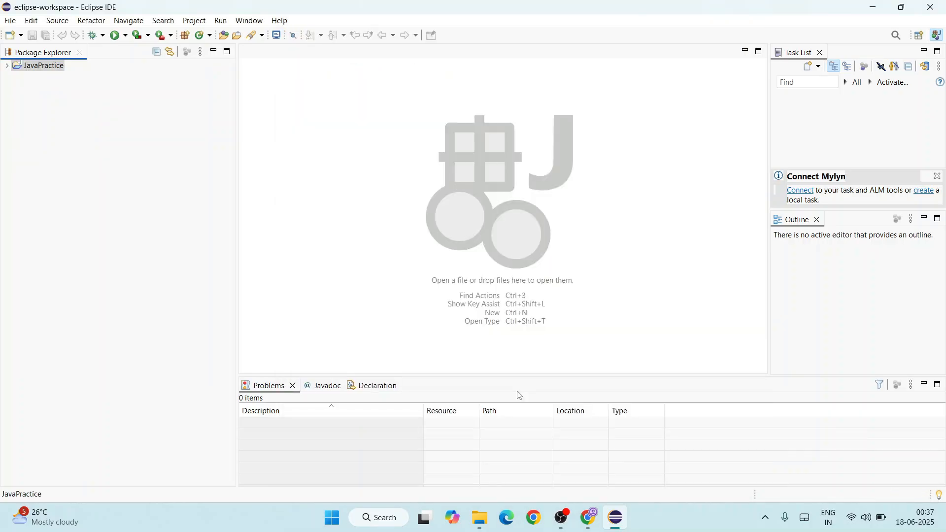
- Create a public class named JavaPractice with a main method stub in the project's src folder
click(22, 80)
click(7, 66)
click(35, 89)
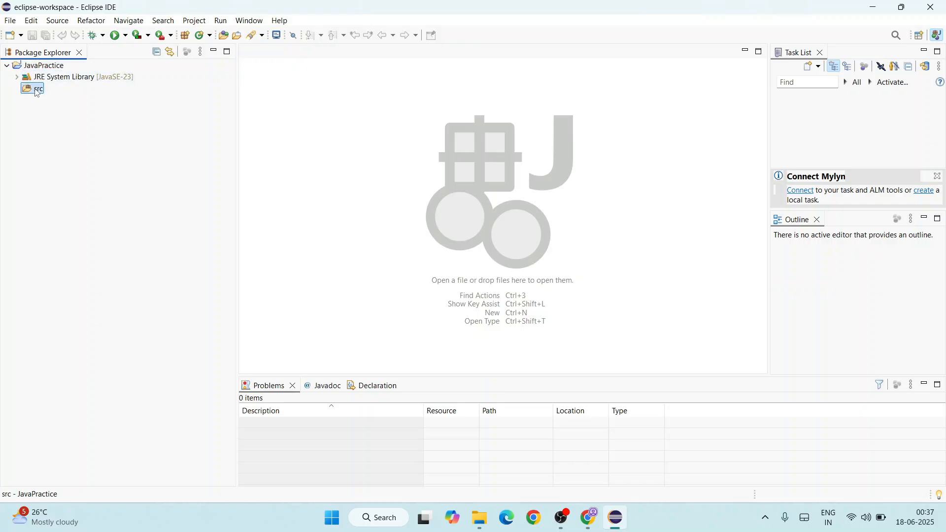
right_click(37, 93)
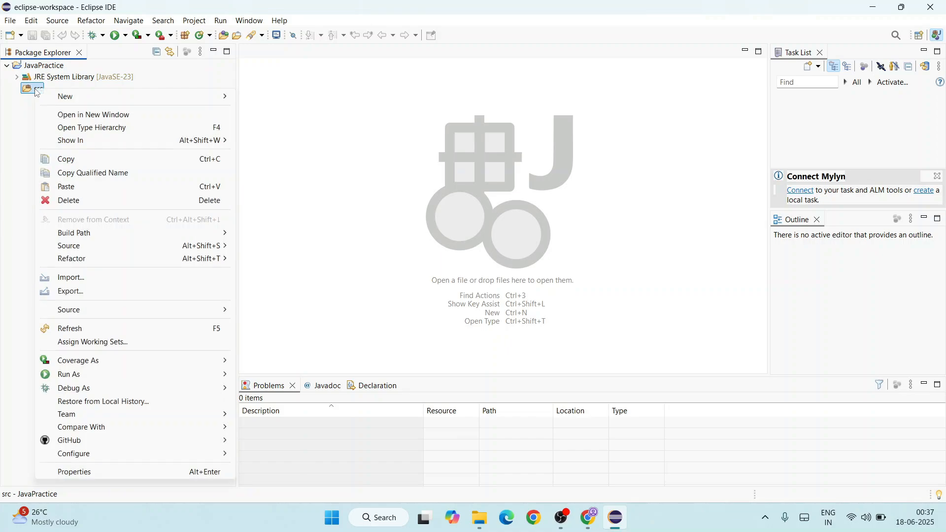
mouse_move(65, 96)
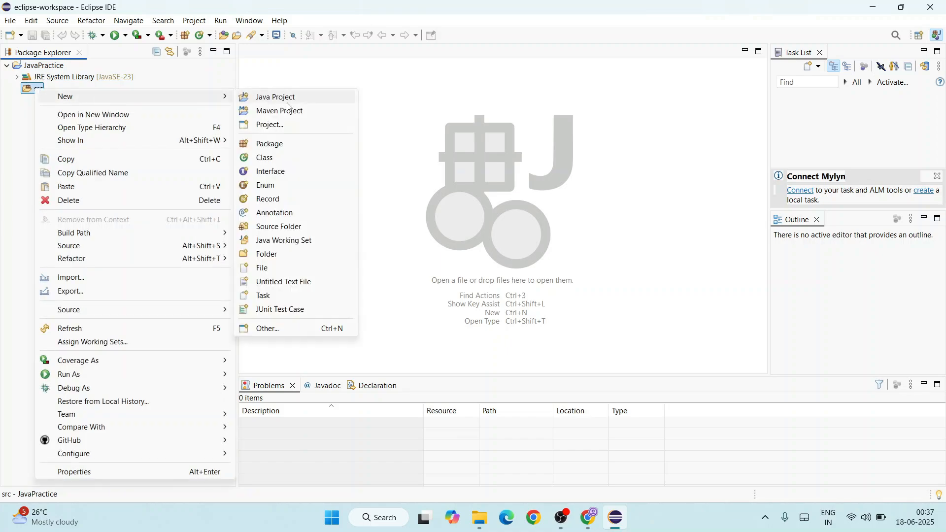
click(271, 162)
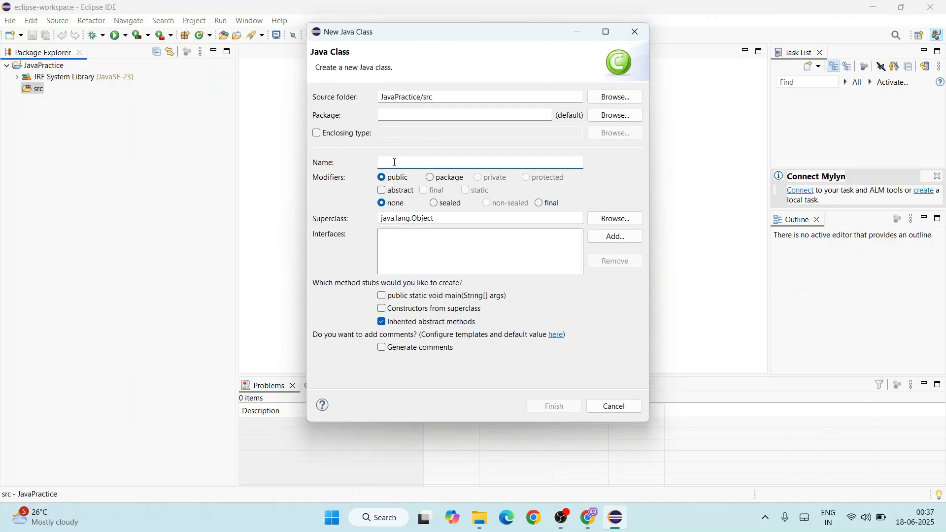
text(JavaPractice)
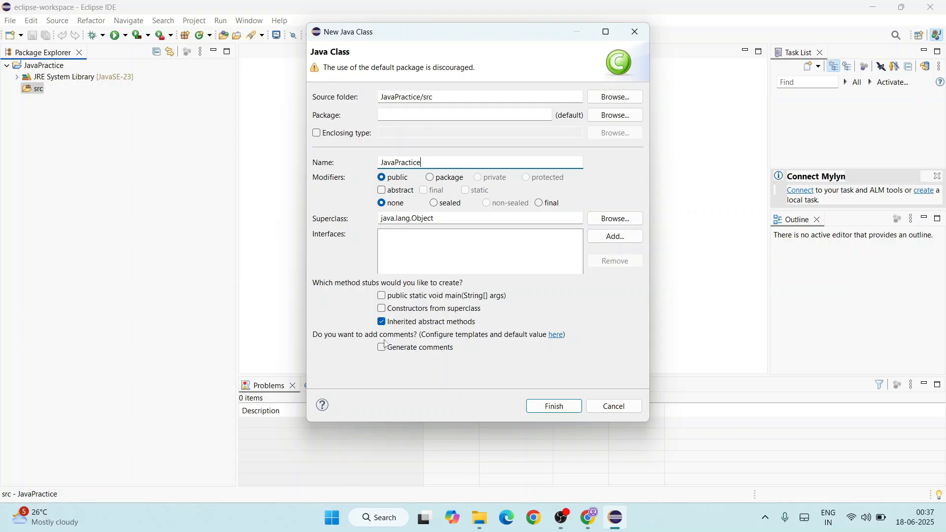
click(438, 298)
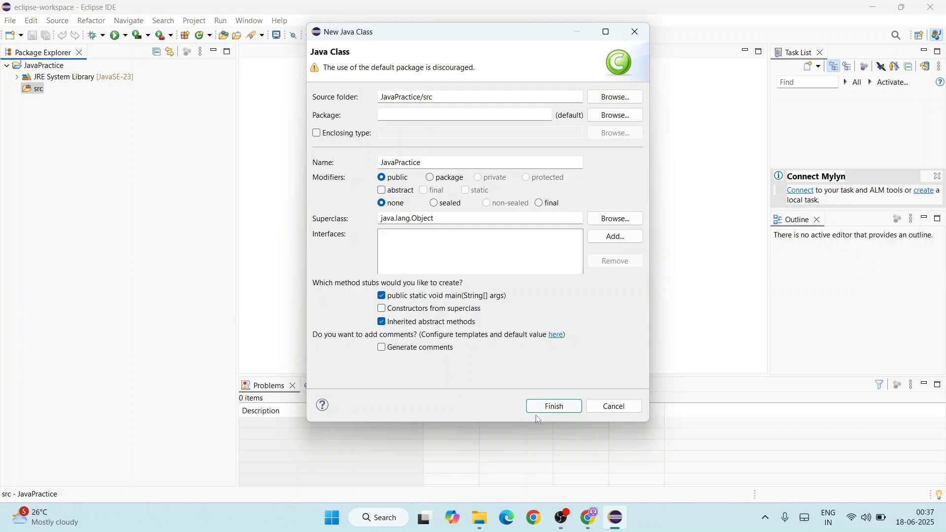
click(556, 406)
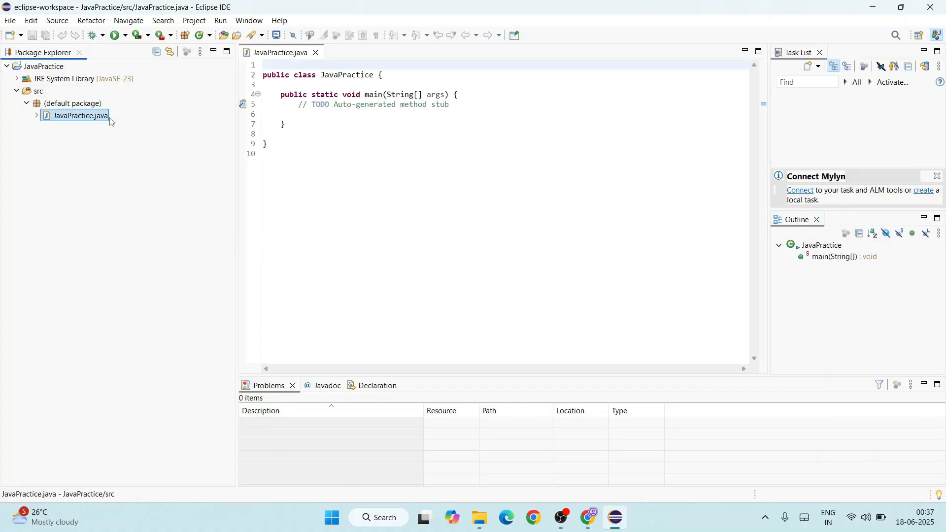
drag(313, 77, 395, 79)
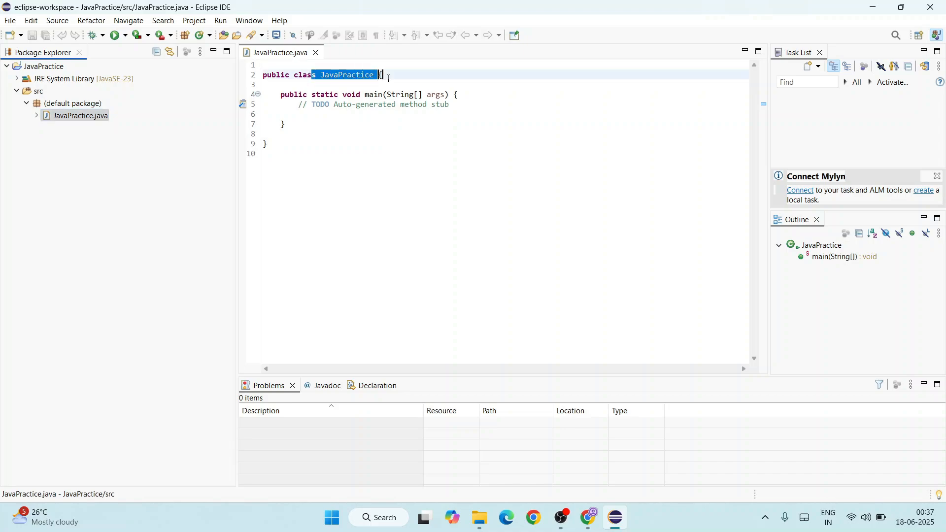
click(407, 77)
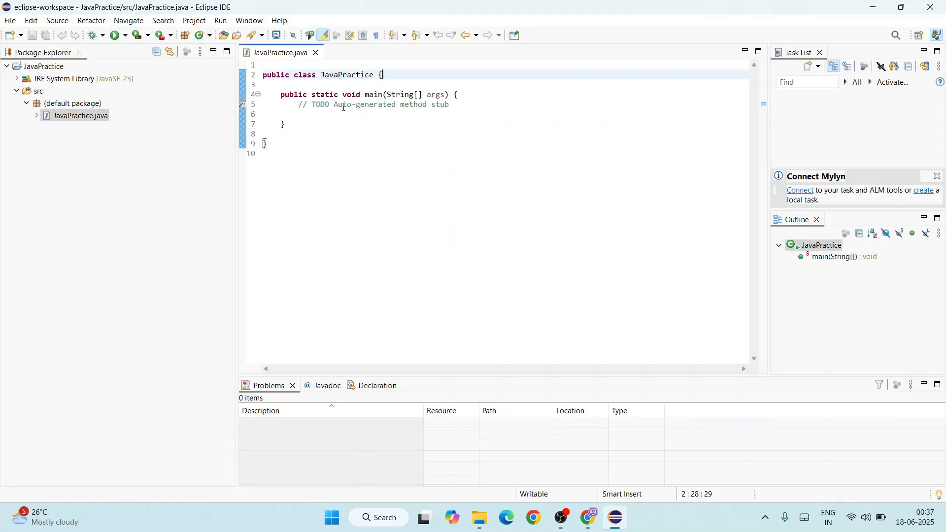
drag(278, 92, 299, 123)
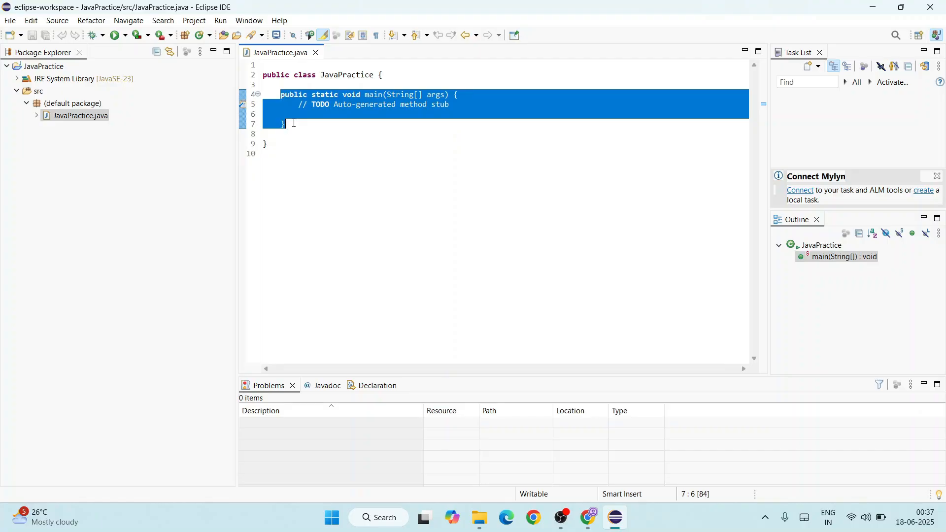
- Add the statement System.out.println("Hello World!"); below the TODO comment in the main method
click(465, 104)
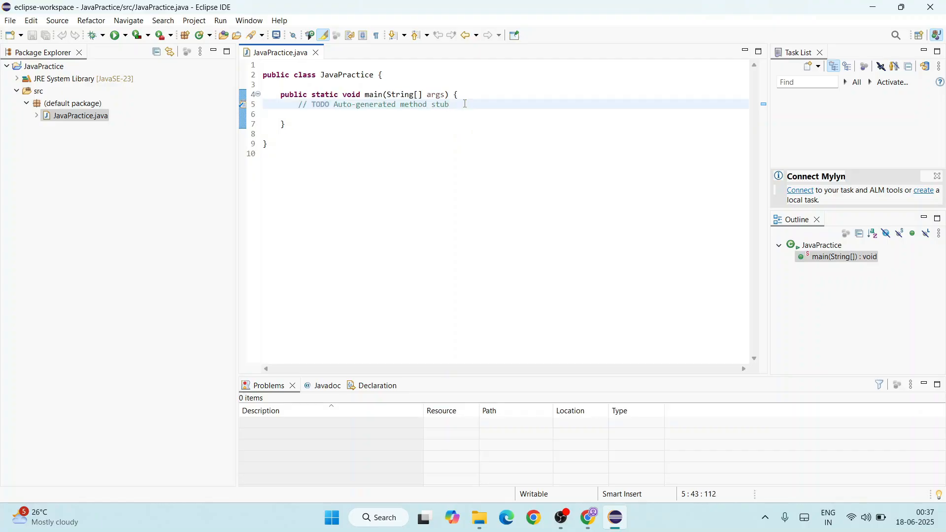
key(Return)
text(Ssy)
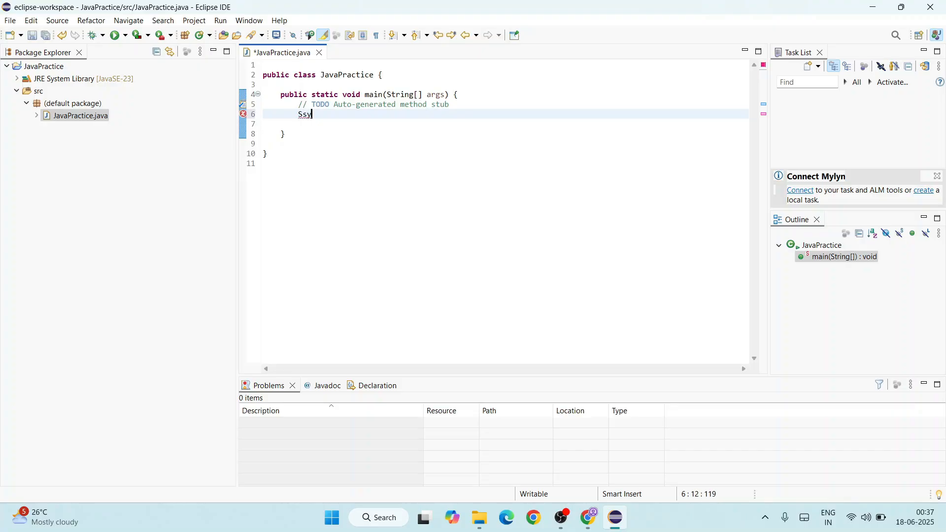
text(tem.)
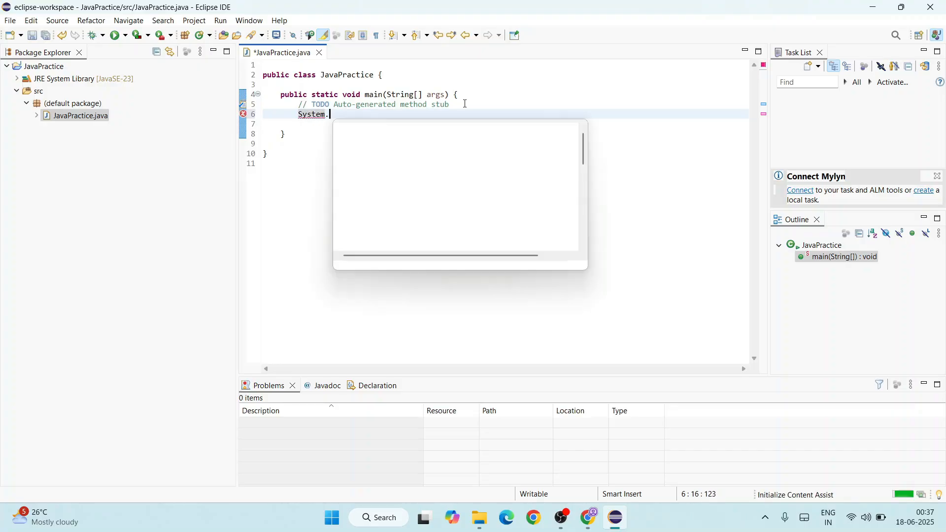
text(out.)
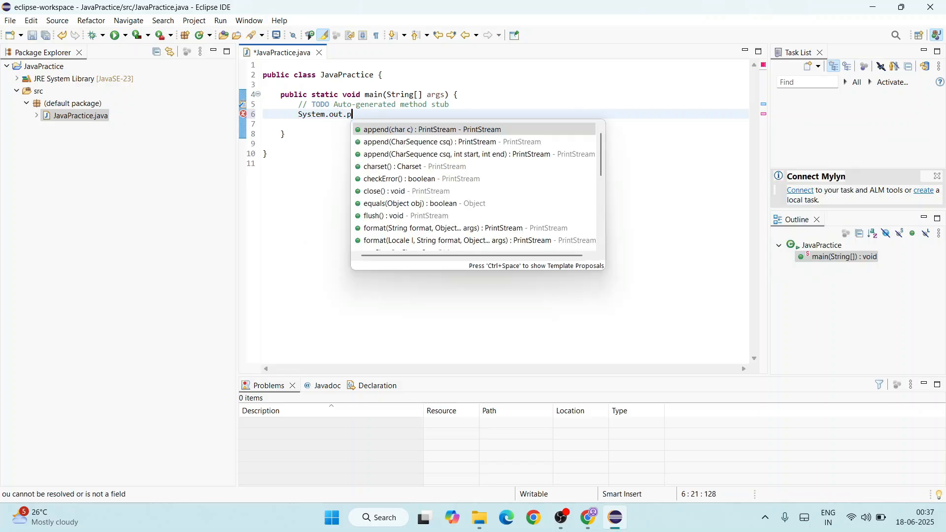
text(println("Hello Wo)
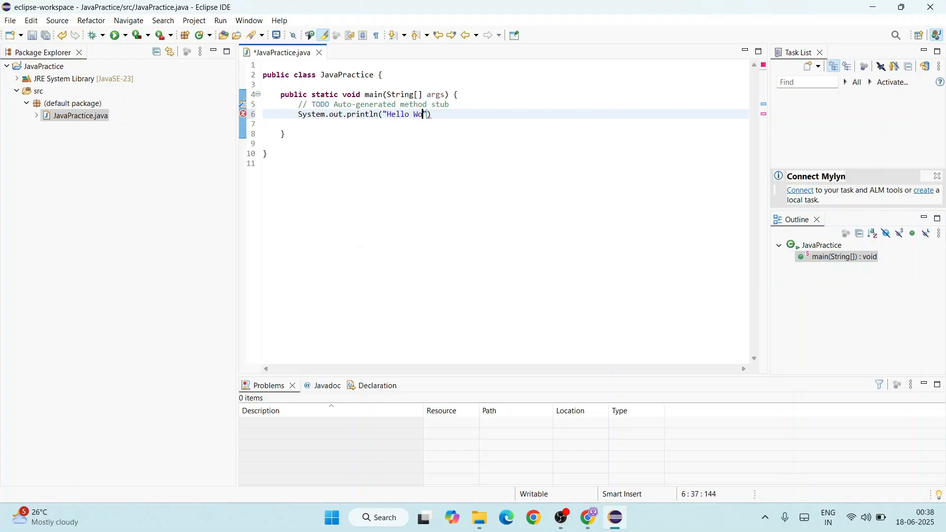
text(rld!");)
- Save and run JavaPractice.java, and check the console output against the println statement
click(116, 40)
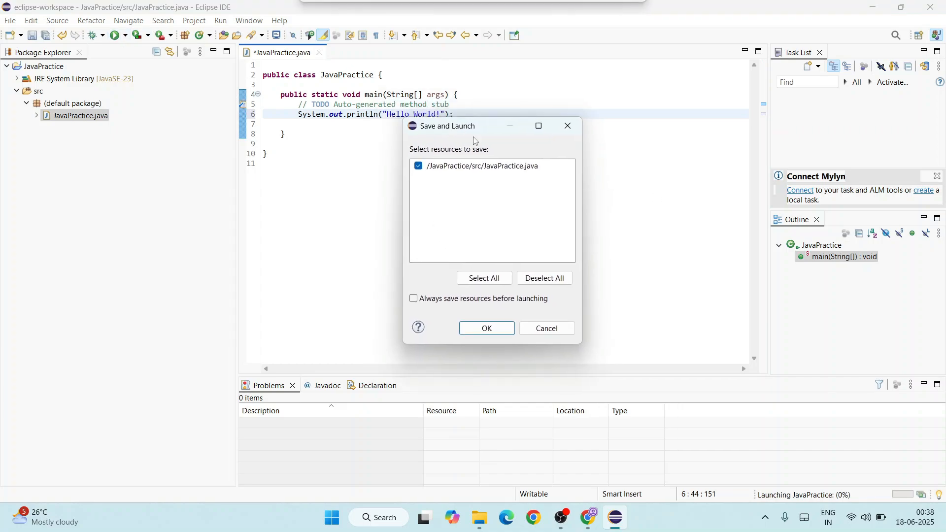
click(487, 328)
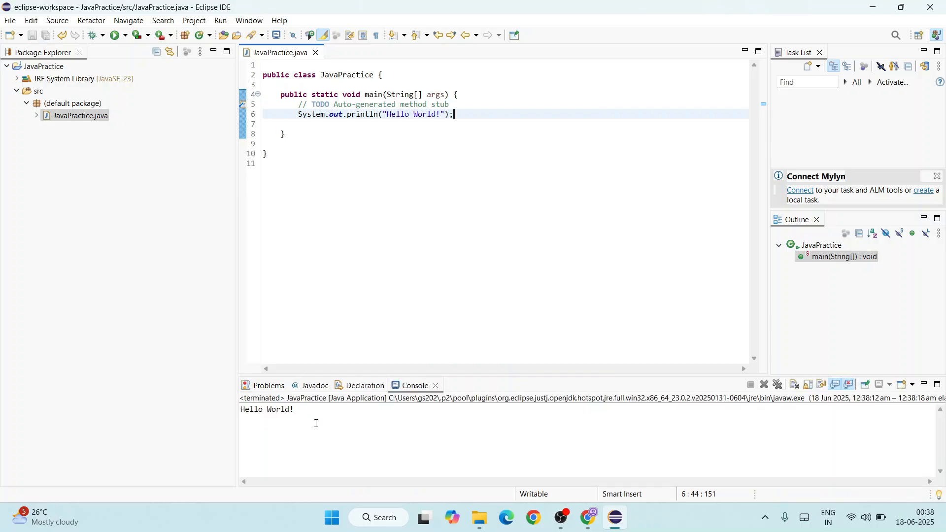
drag(337, 416, 119, 388)
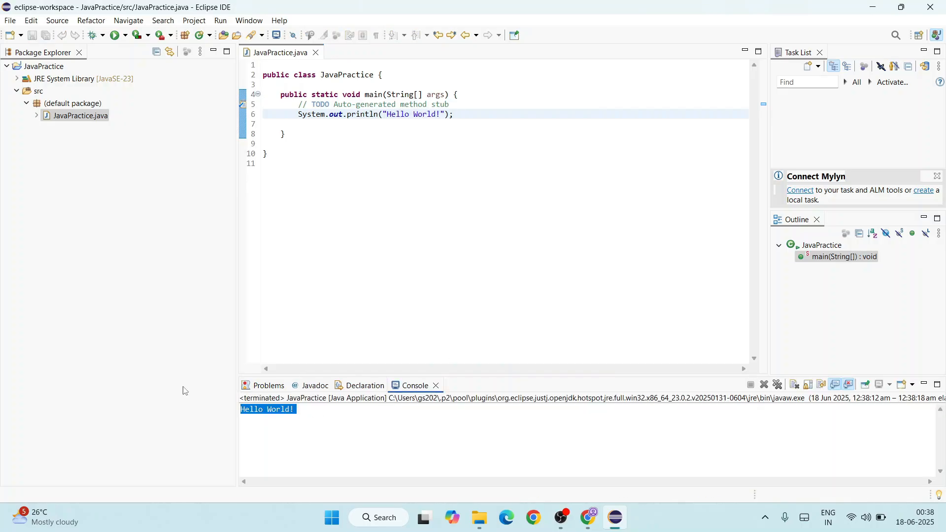
click(313, 424)
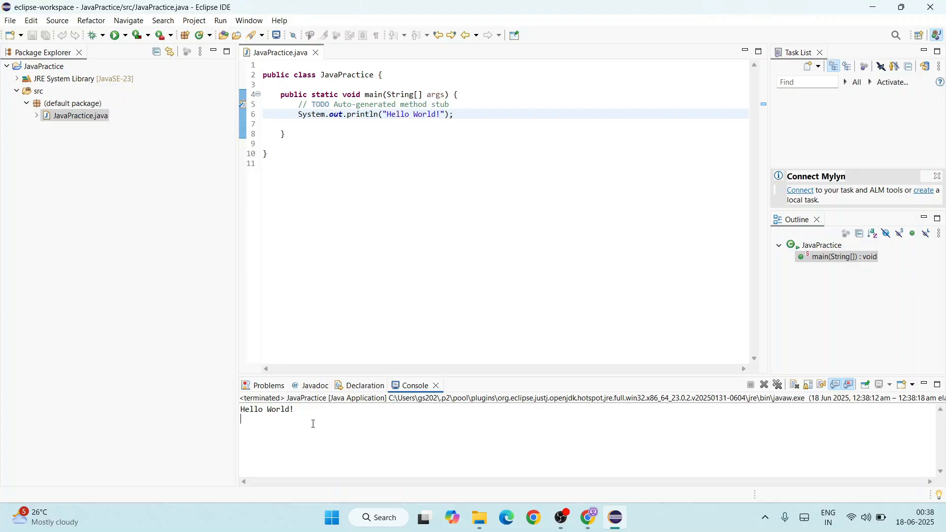
drag(351, 114, 475, 113)
click(511, 116)
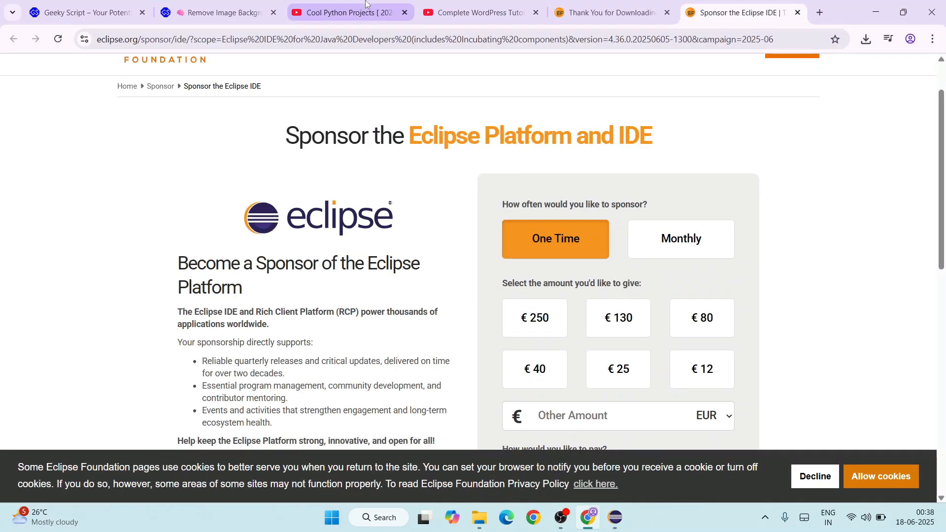
- Switch to Chrome and look through the Cool Python Projects playlist on YouTube and the Geeky Script article on removing image backgrounds
click(366, 3)
drag(218, 247, 382, 267)
scroll(566, 167, down, 5)
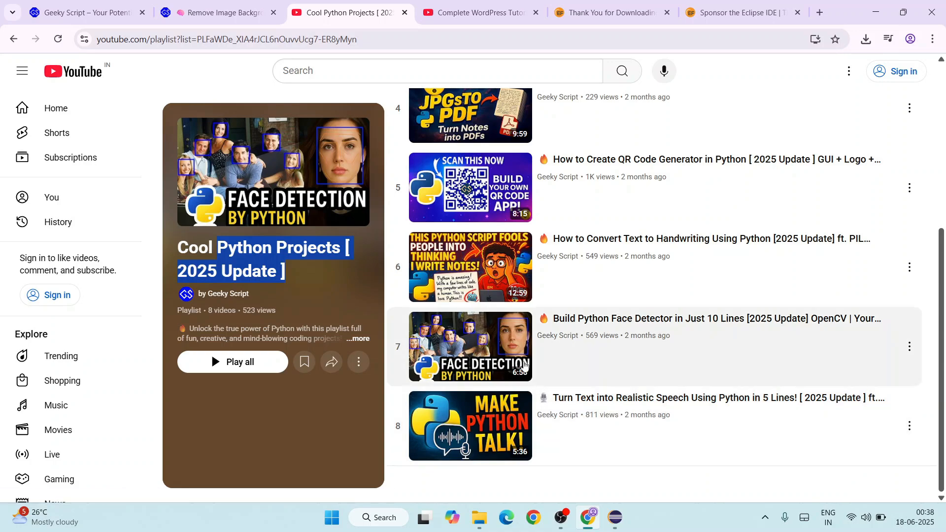
scroll(661, 332, up, 2)
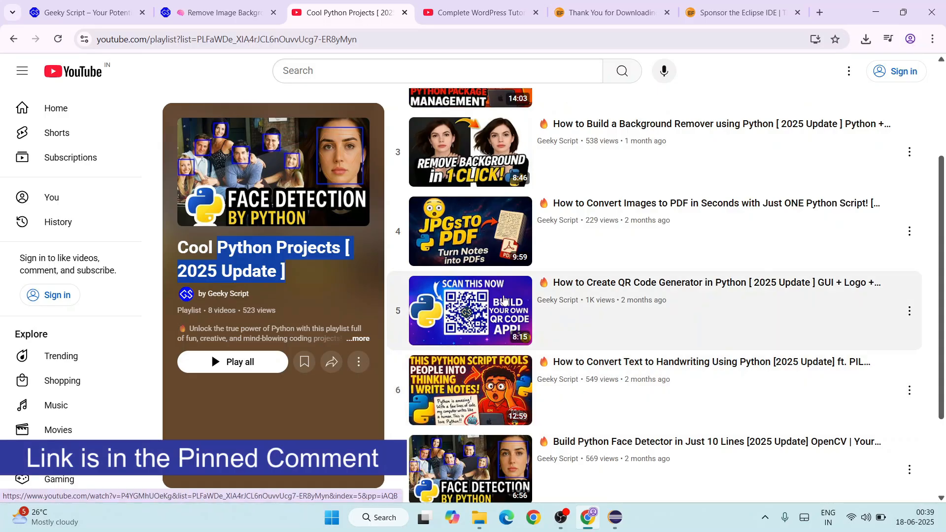
scroll(592, 306, up, 3)
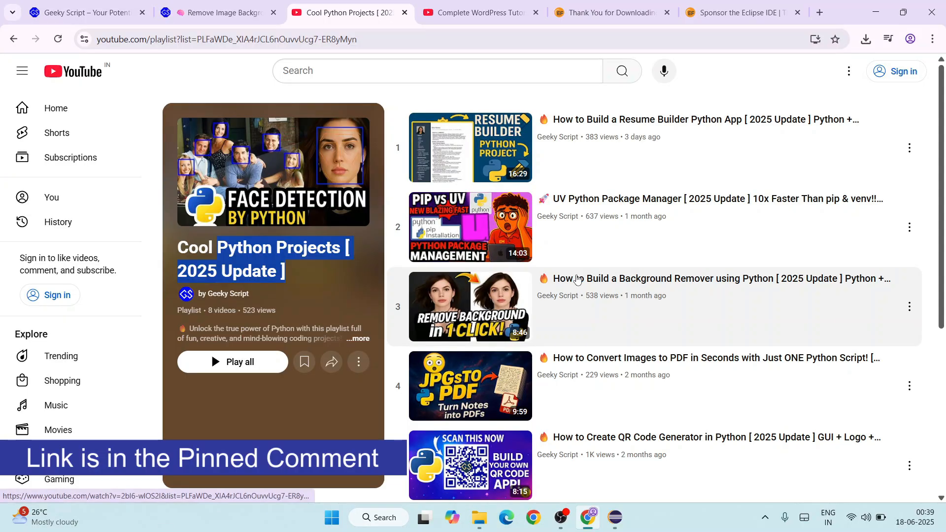
click(222, 12)
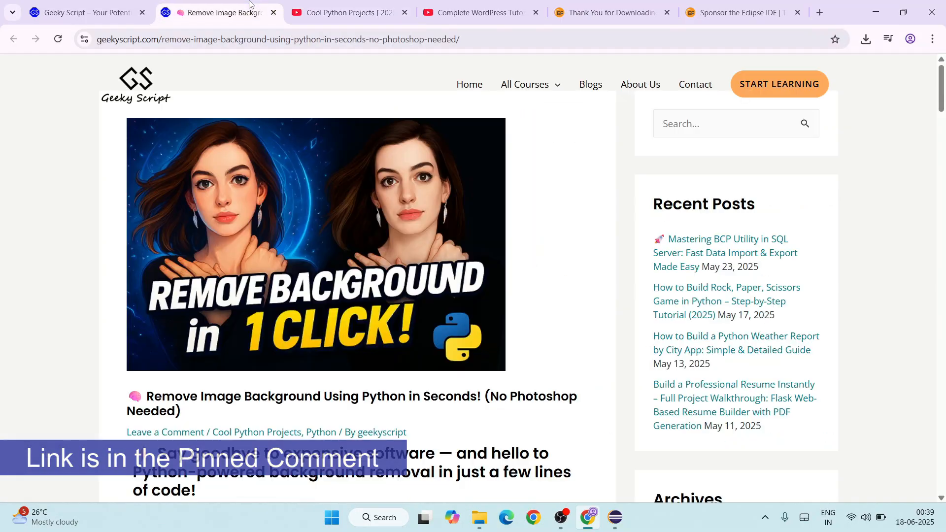
scroll(402, 225, down, 7)
scroll(405, 238, down, 15)
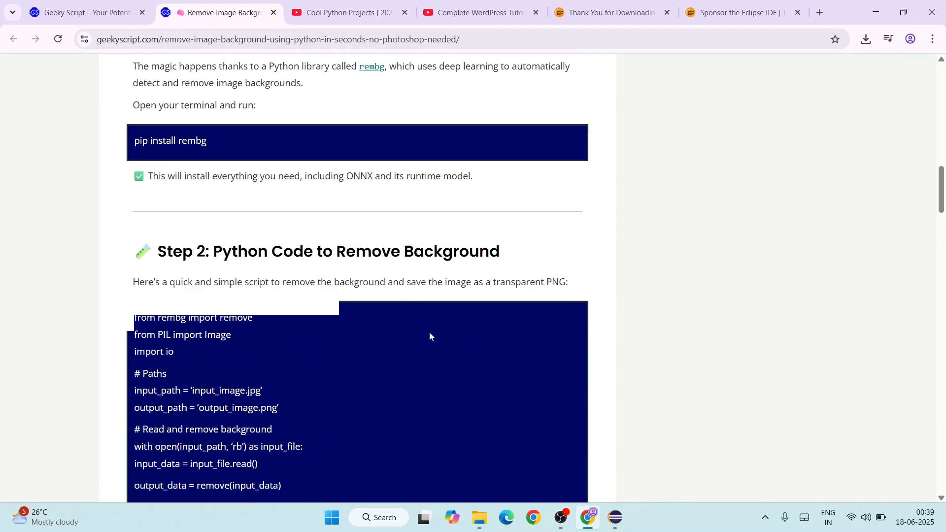
- Examine the Python background-removal script under Step 2 of the Geeky Script article, from the rembg import to the final print statement
drag(394, 373, 85, 130)
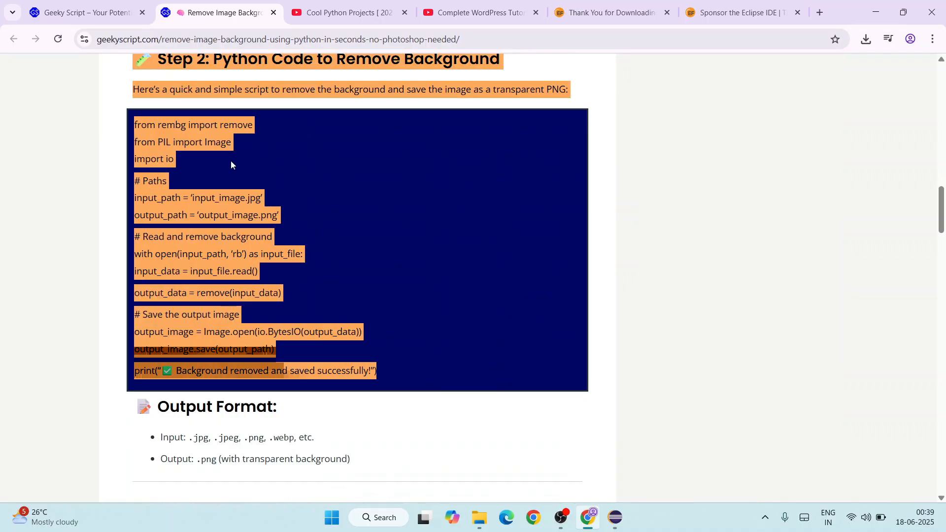
click(423, 234)
scroll(344, 332, up, 1)
- Look through the videos in Geeky Script's Complete WordPress Tutorial playlist on YouTube
click(318, 4)
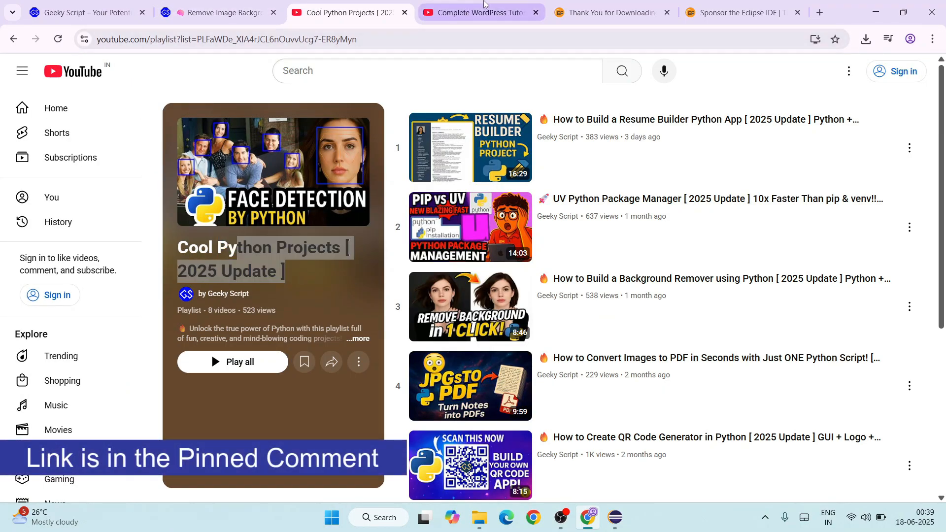
click(473, 12)
drag(206, 240, 346, 268)
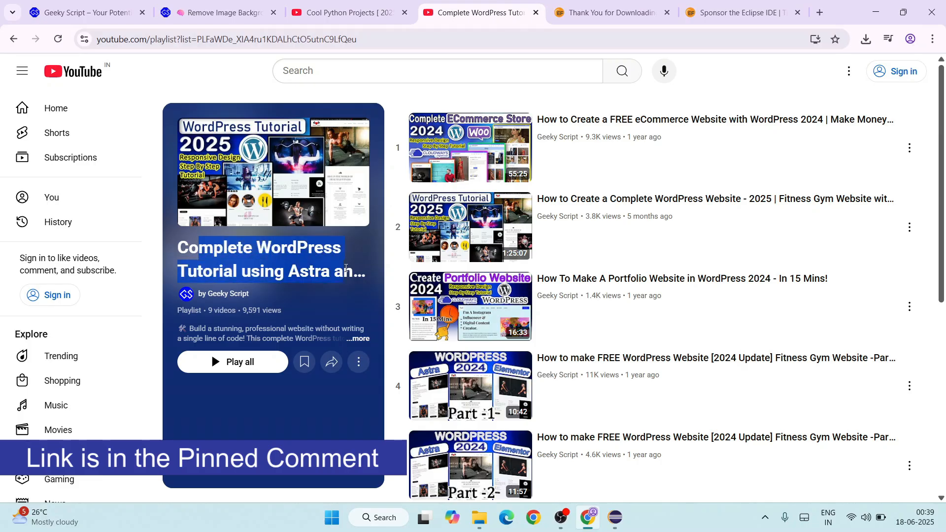
click(317, 270)
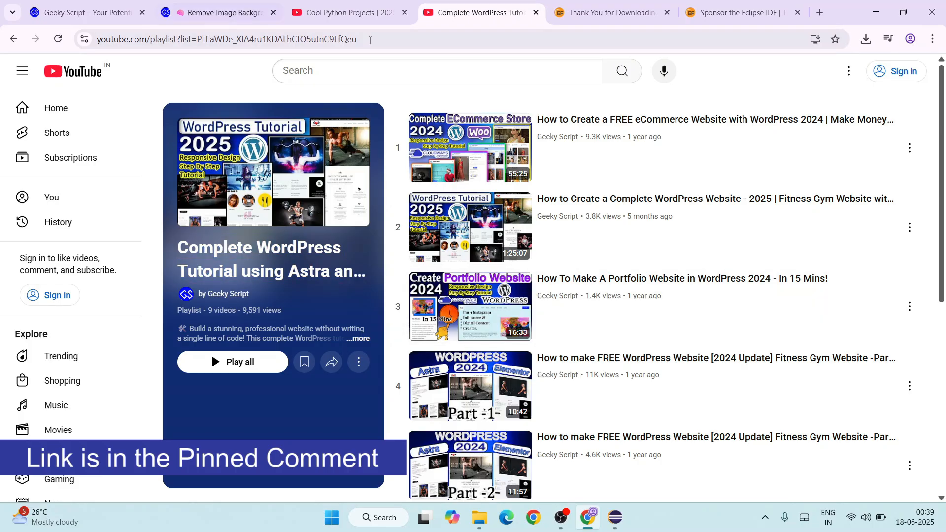
scroll(533, 199, down, 2)
scroll(625, 243, up, 2)
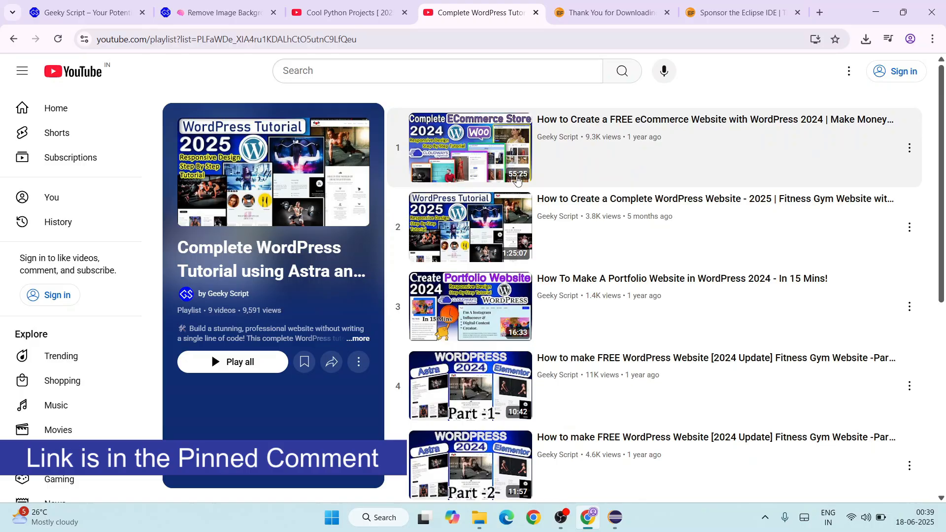
scroll(553, 267, down, 5)
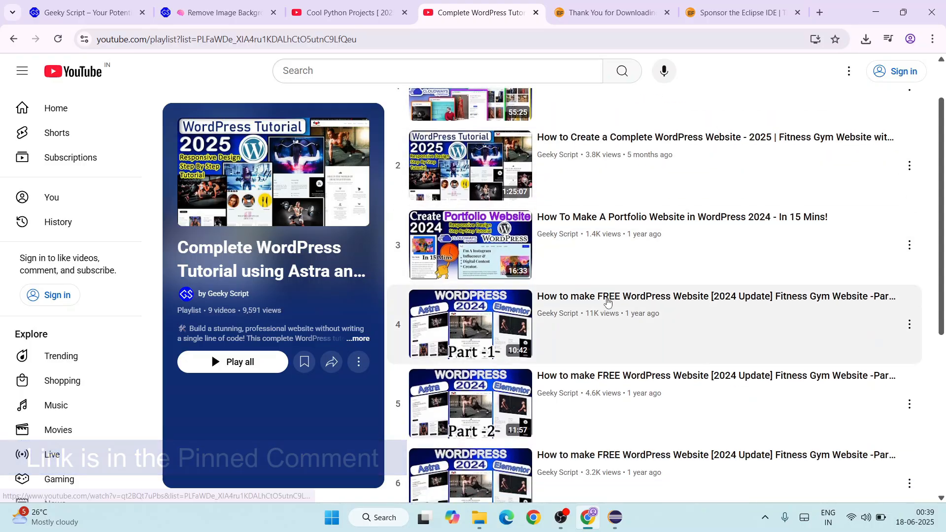
scroll(612, 318, down, 2)
scroll(611, 325, up, 6)
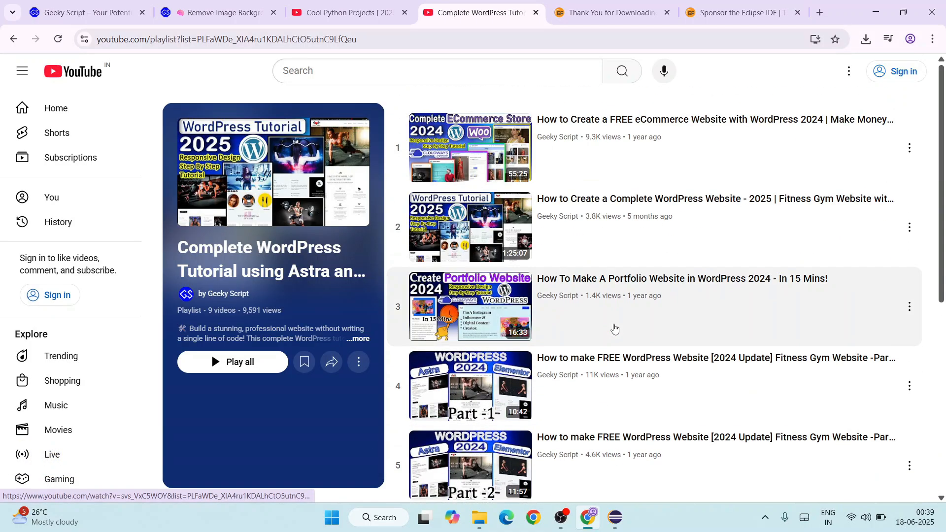